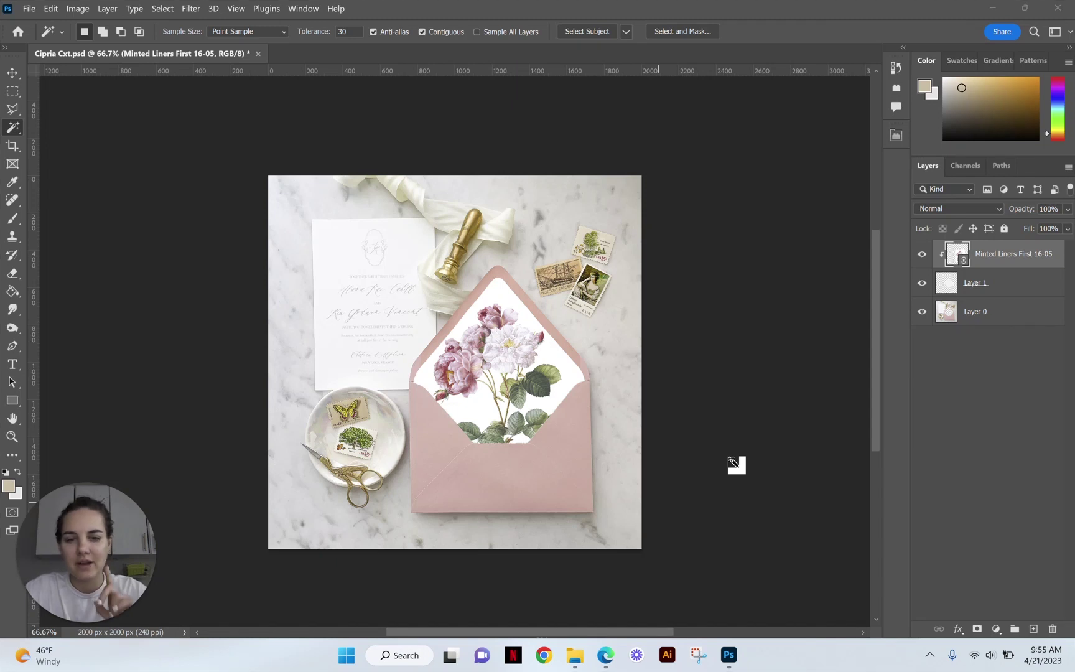
# Replace the liner layer's contents with Minted Liners First 16-04.jpg, swapping pink roses for magnolia.
pyautogui.moveTo(733, 462); pyautogui.dragTo(988, 264)
pyautogui.click(13, 72)
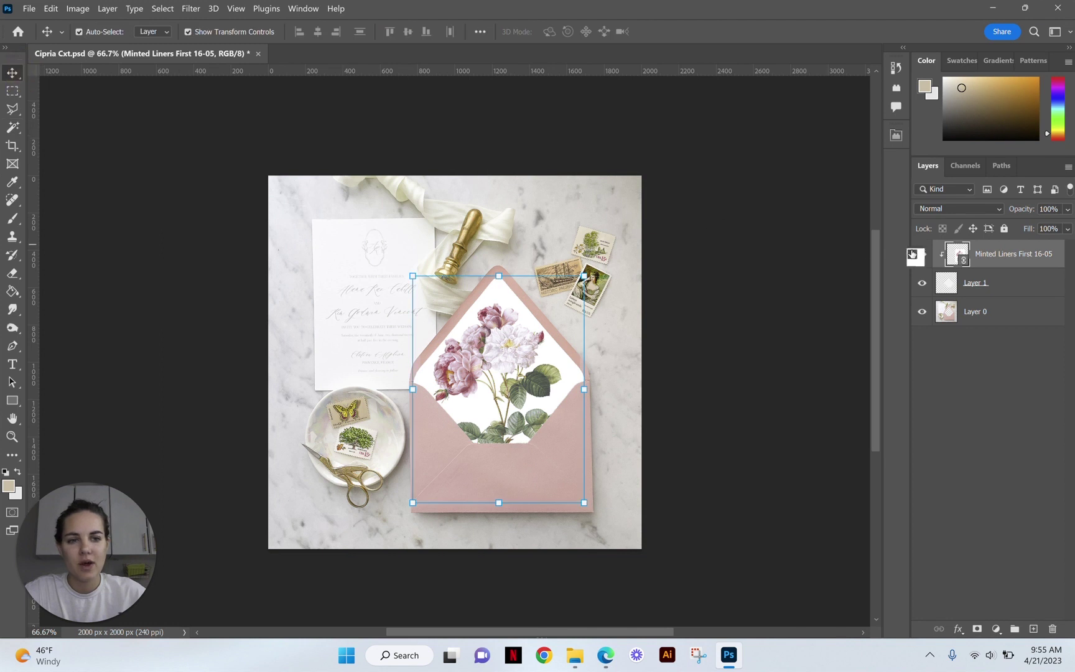
pyautogui.rightClick(983, 260)
pyautogui.click(803, 226)
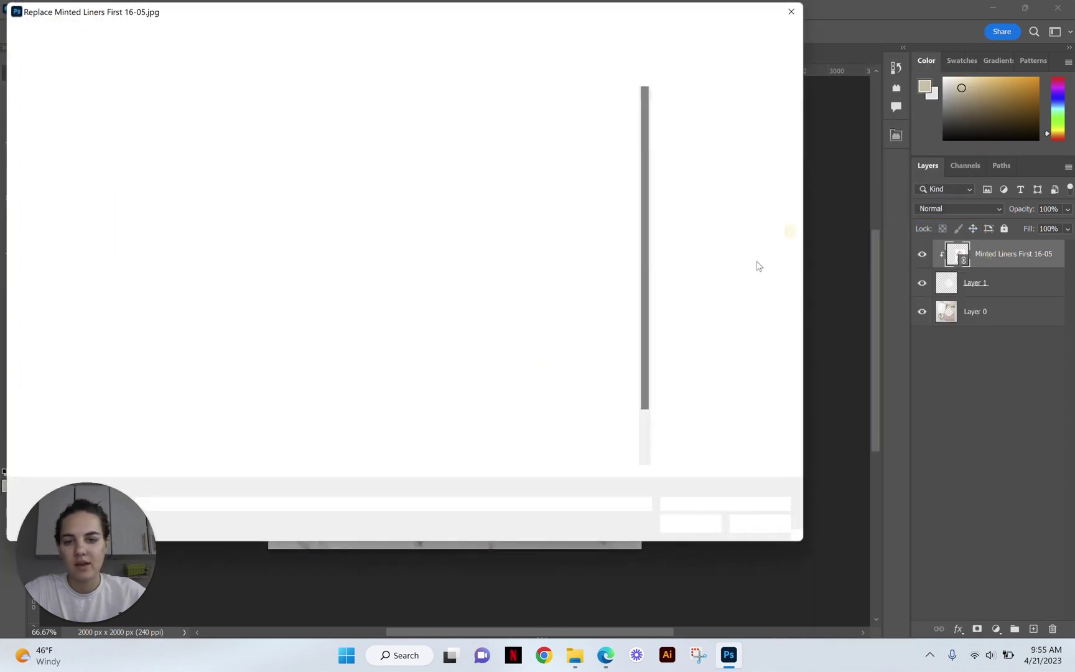
pyautogui.doubleClick(256, 213)
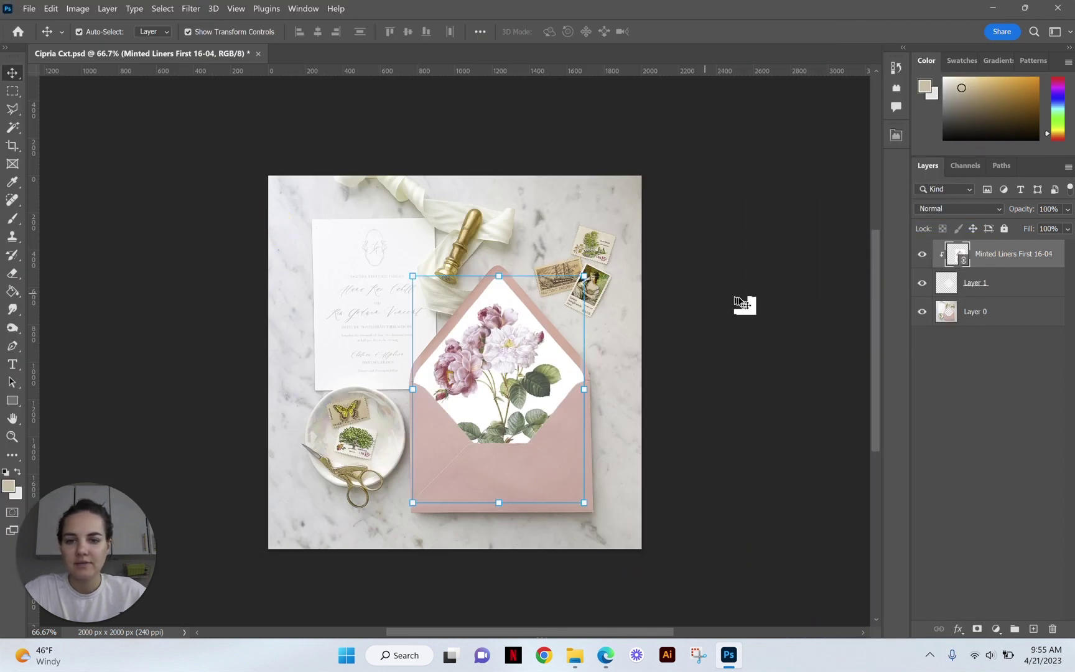
pyautogui.click(744, 298)
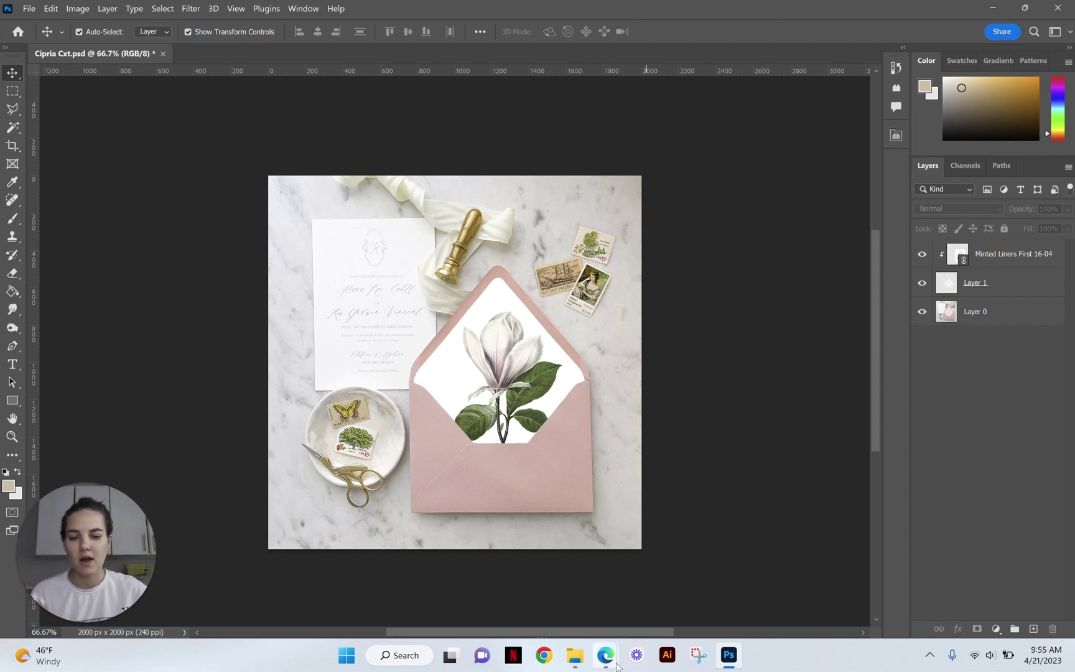
# Preview the first three Etsy listing photos full size, then switch to the Square Liners folder.
pyautogui.moveTo(607, 657)
pyautogui.click(663, 608)
pyautogui.click(393, 247)
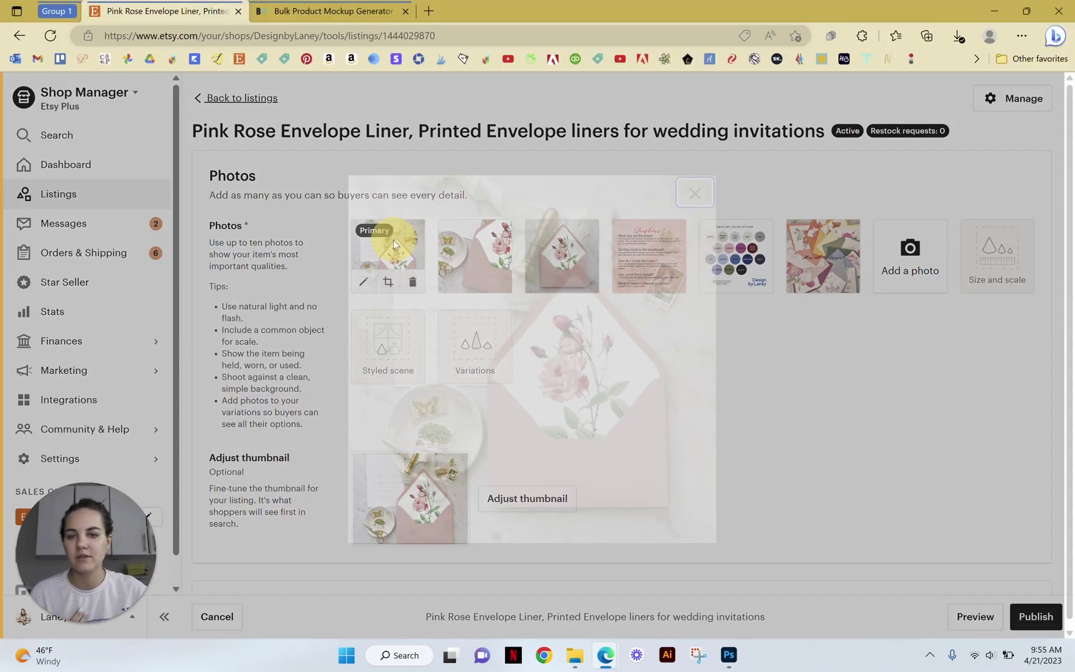
pyautogui.click(701, 190)
pyautogui.click(477, 249)
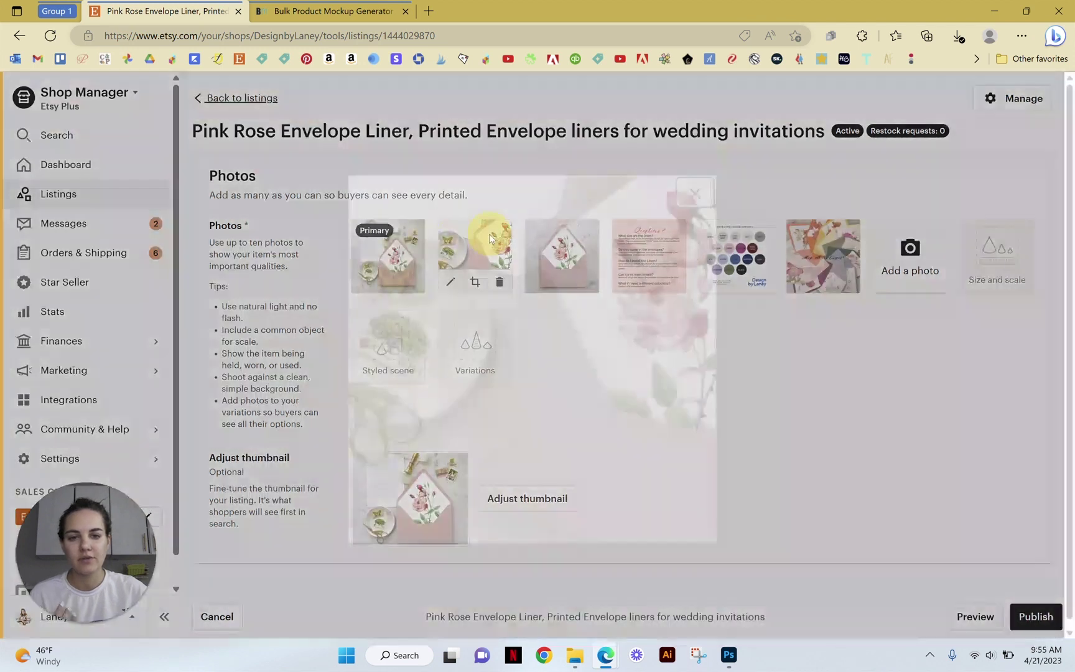
pyautogui.click(700, 188)
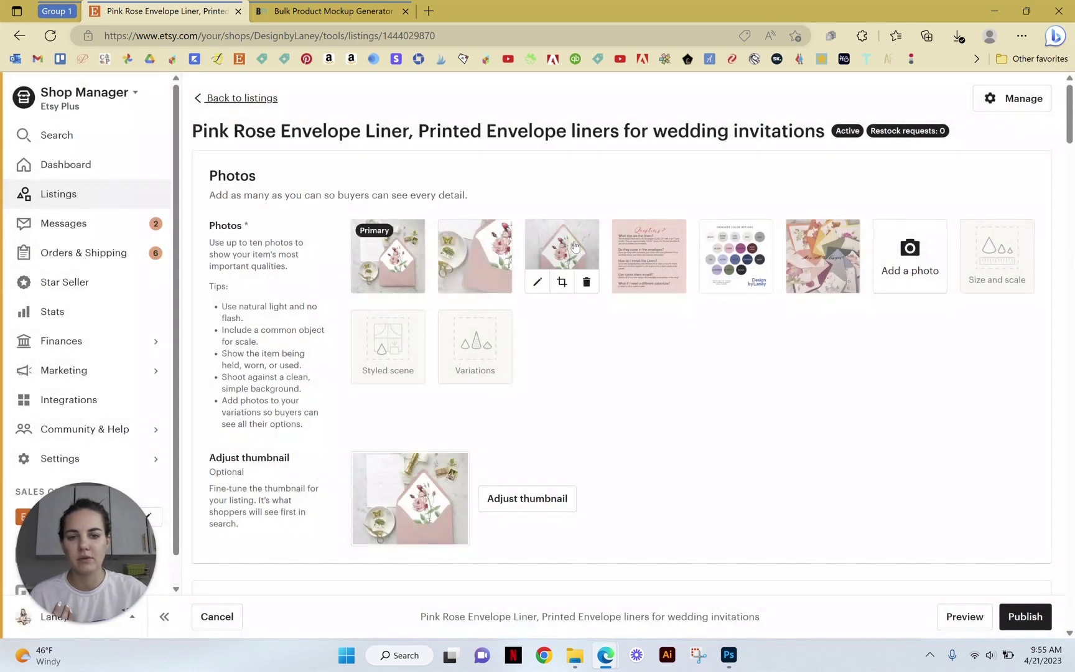
pyautogui.click(578, 246)
pyautogui.click(699, 189)
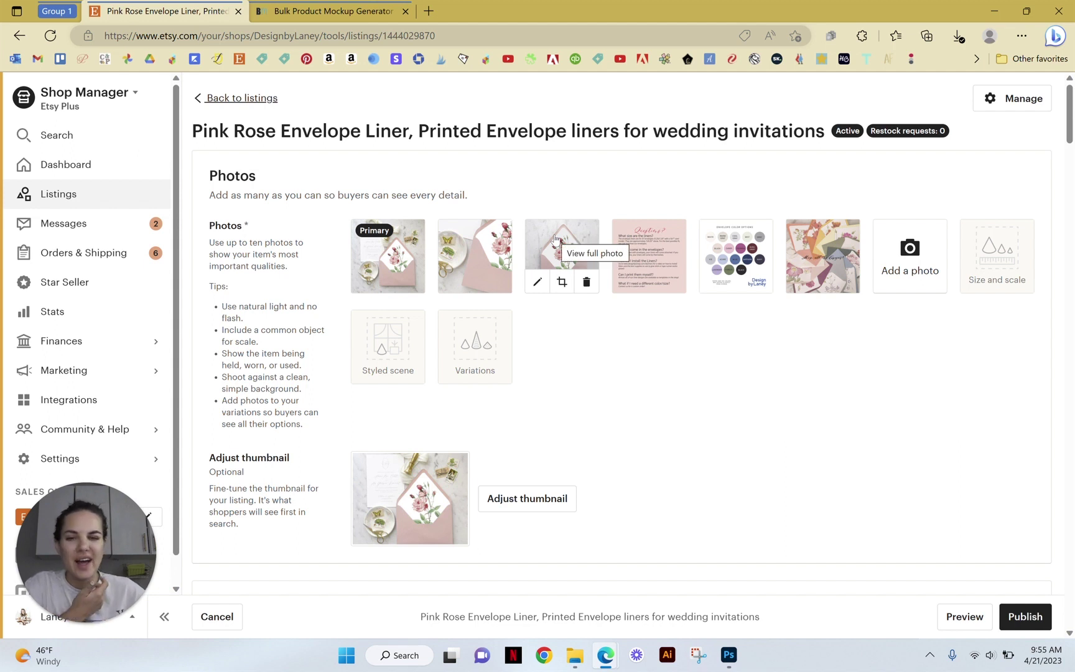
pyautogui.hotkey('alt', 'Tab')
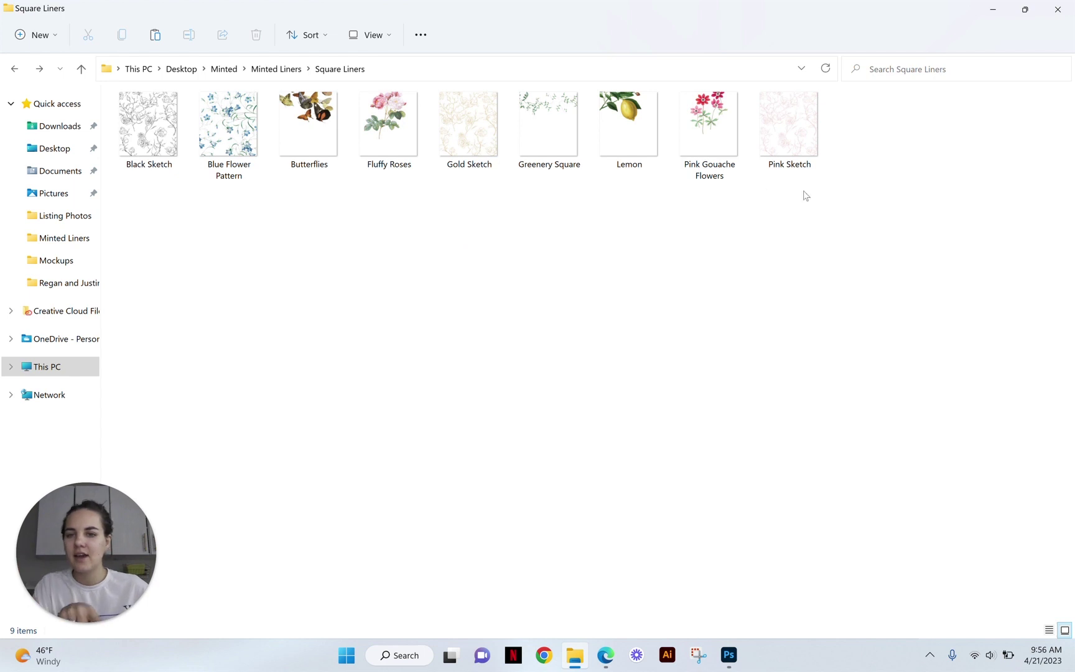
pyautogui.click(56, 260)
pyautogui.click(221, 137)
pyautogui.doubleClick(221, 137)
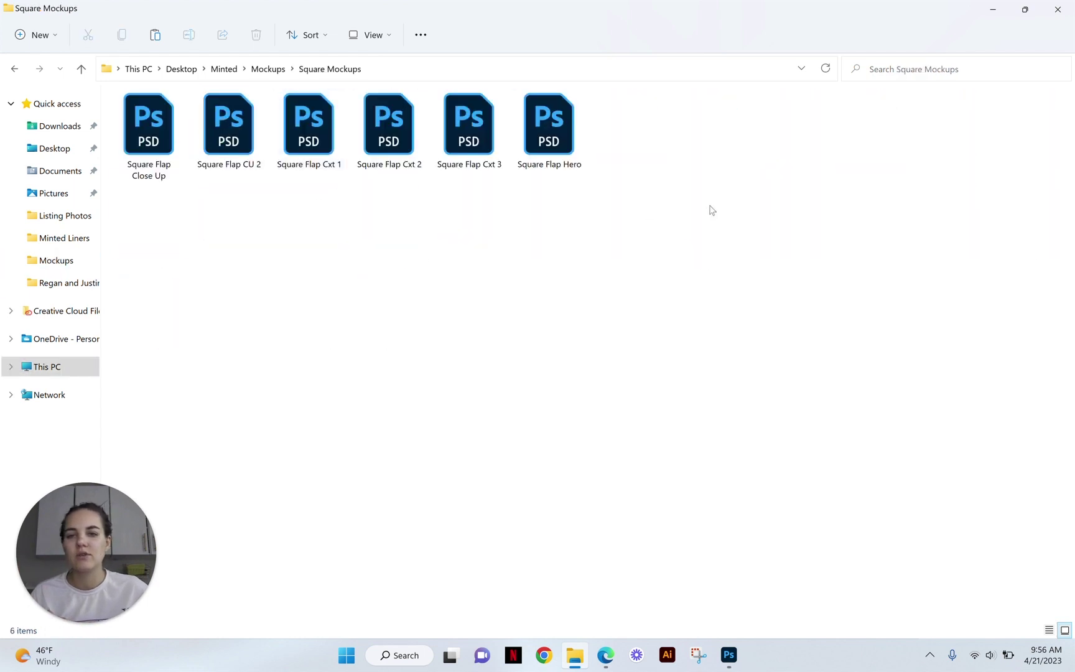
pyautogui.moveTo(705, 207); pyautogui.dragTo(213, 137)
pyautogui.click(524, 261)
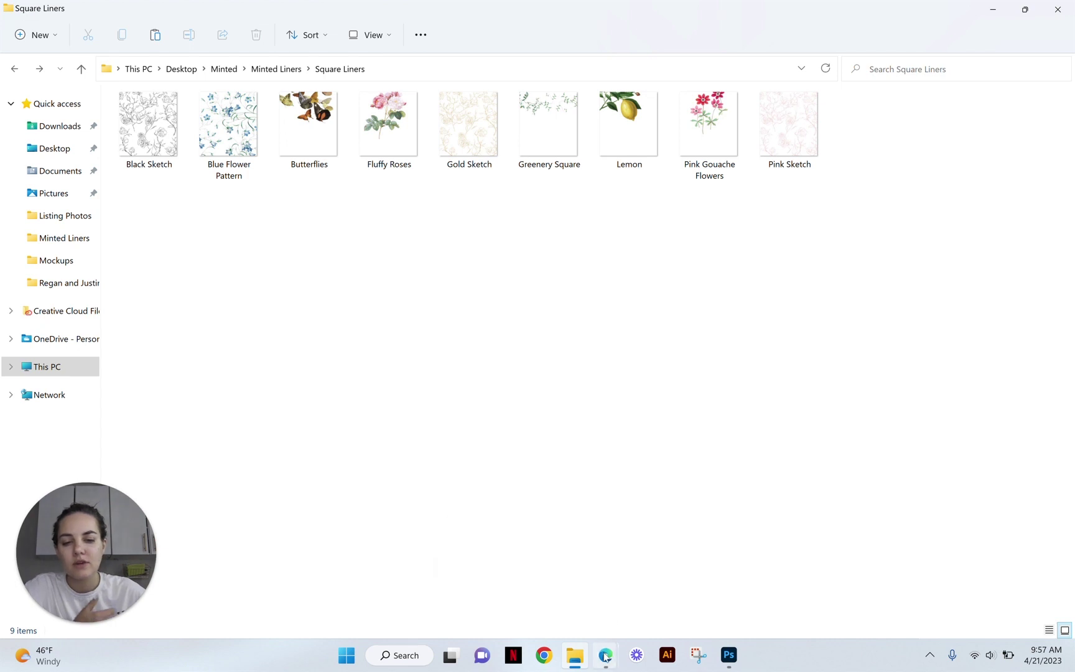
pyautogui.moveTo(607, 653)
pyautogui.click(697, 619)
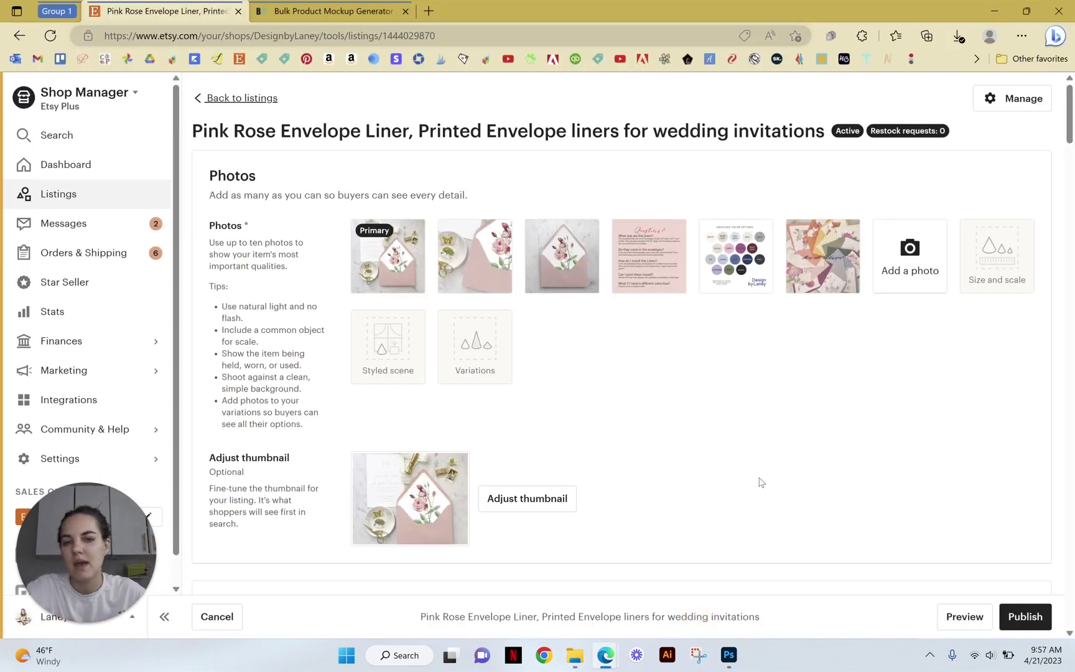
pyautogui.moveTo(729, 654)
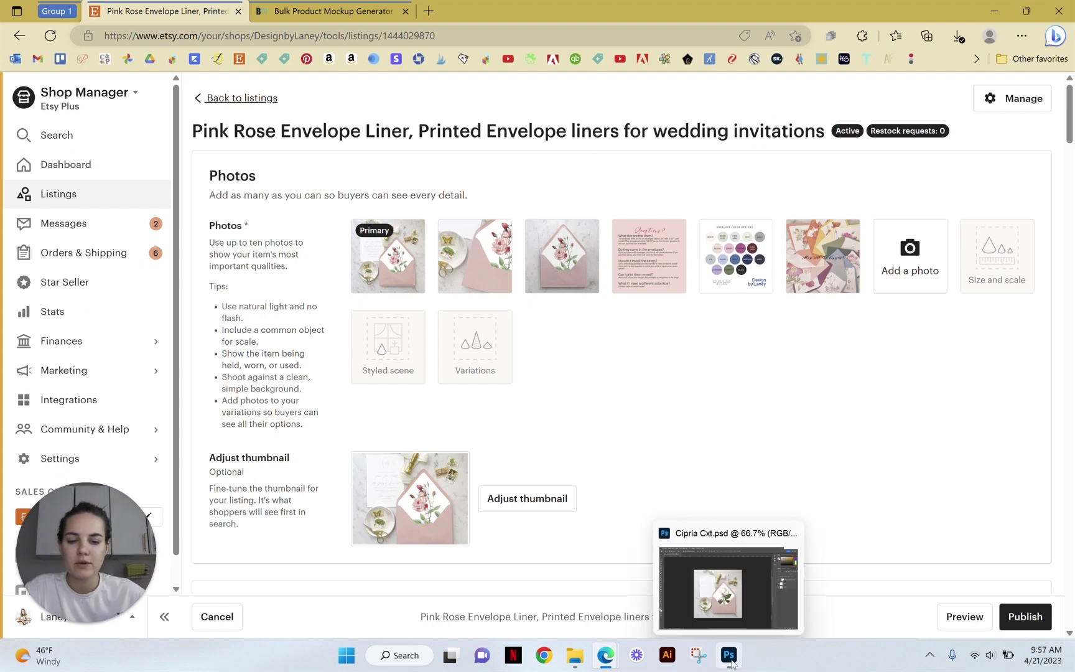
pyautogui.click(716, 588)
pyautogui.moveTo(376, 338); pyautogui.dragTo(653, 384)
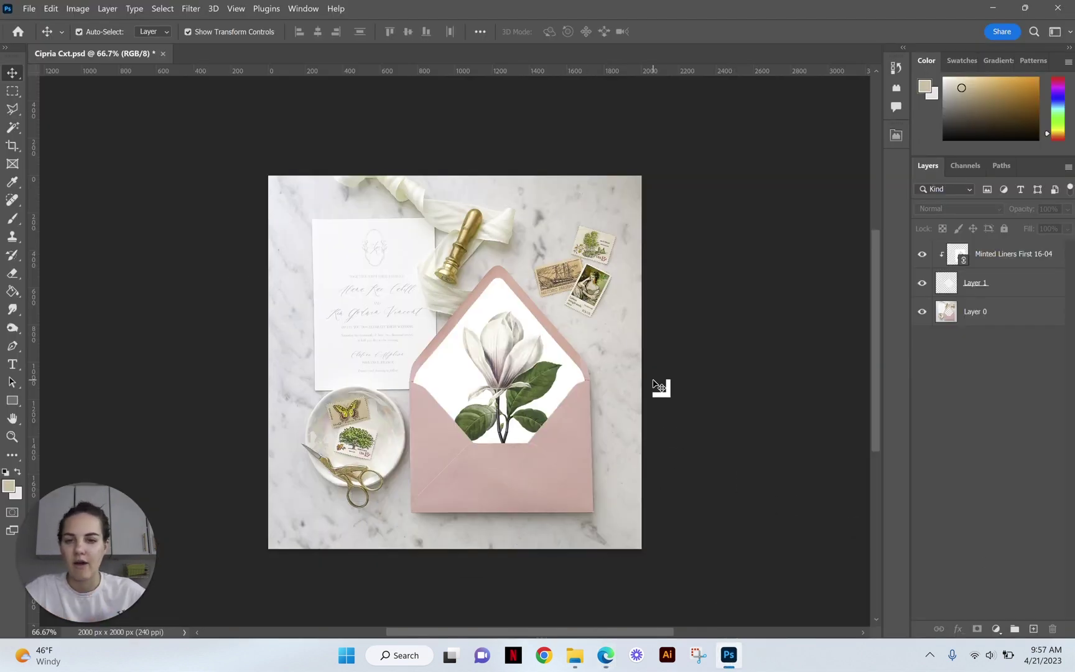
pyautogui.moveTo(653, 384); pyautogui.dragTo(661, 598)
pyautogui.click(661, 599)
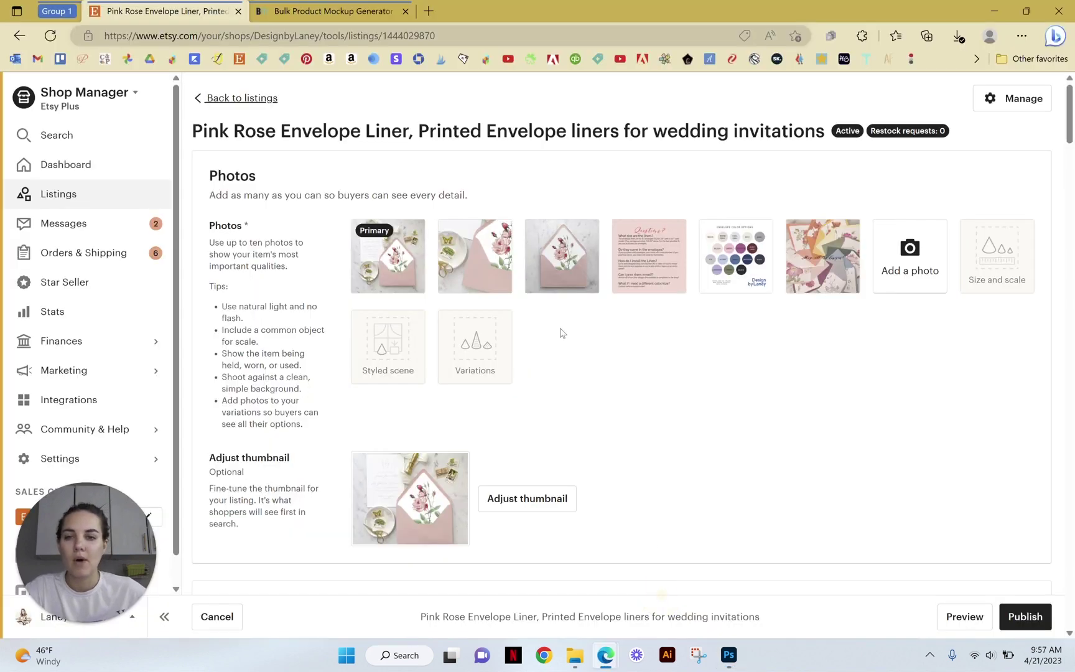
pyautogui.click(339, 12)
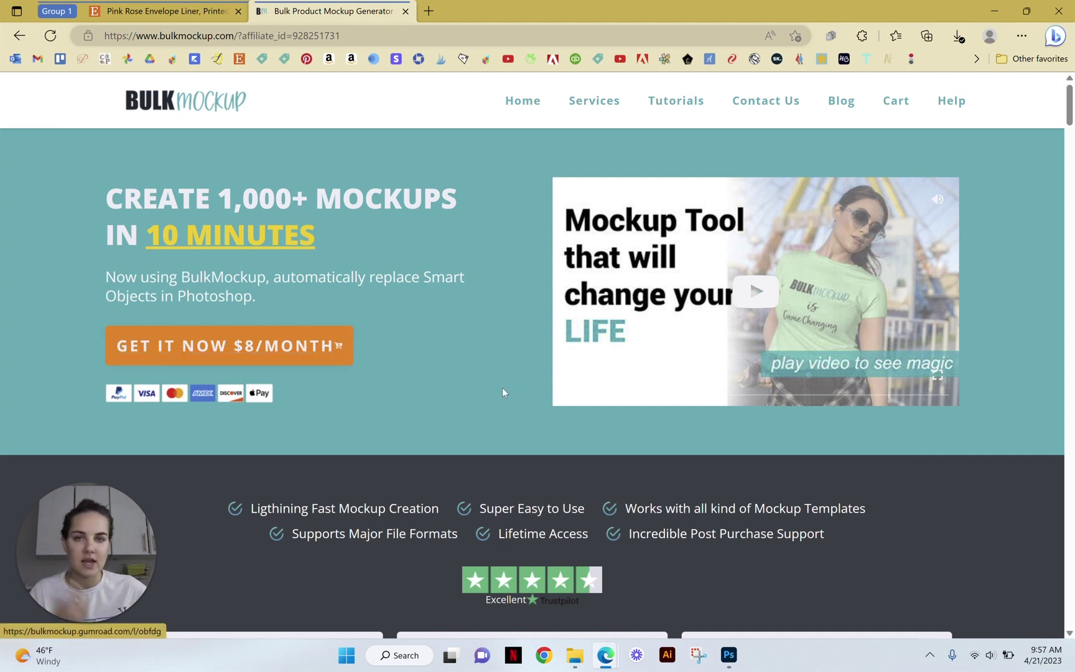
pyautogui.click(159, 11)
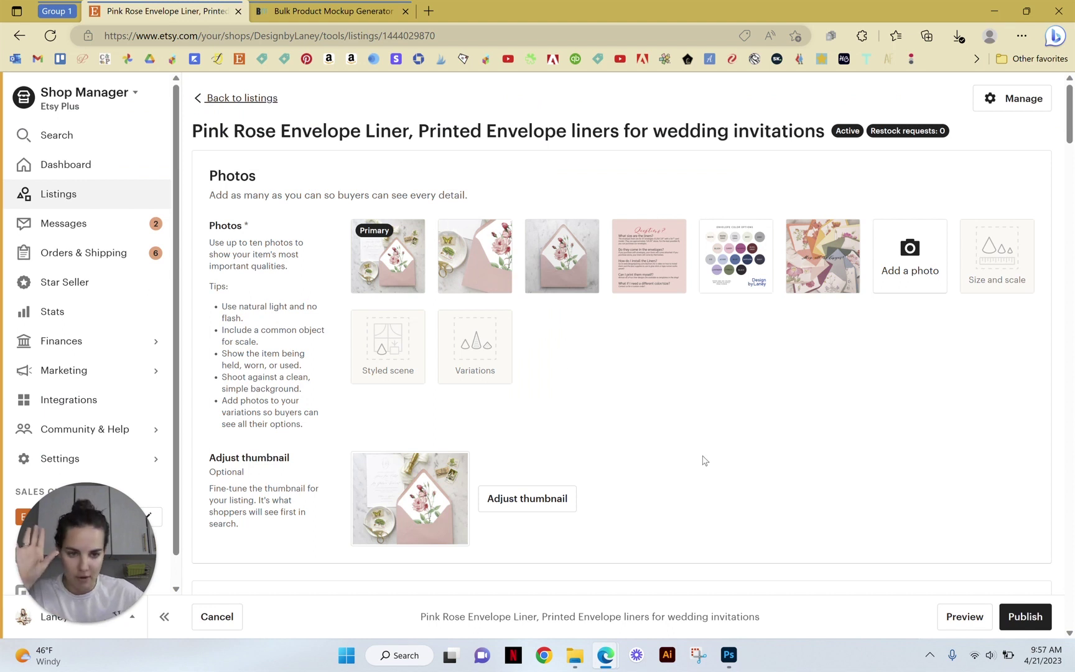
pyautogui.click(575, 657)
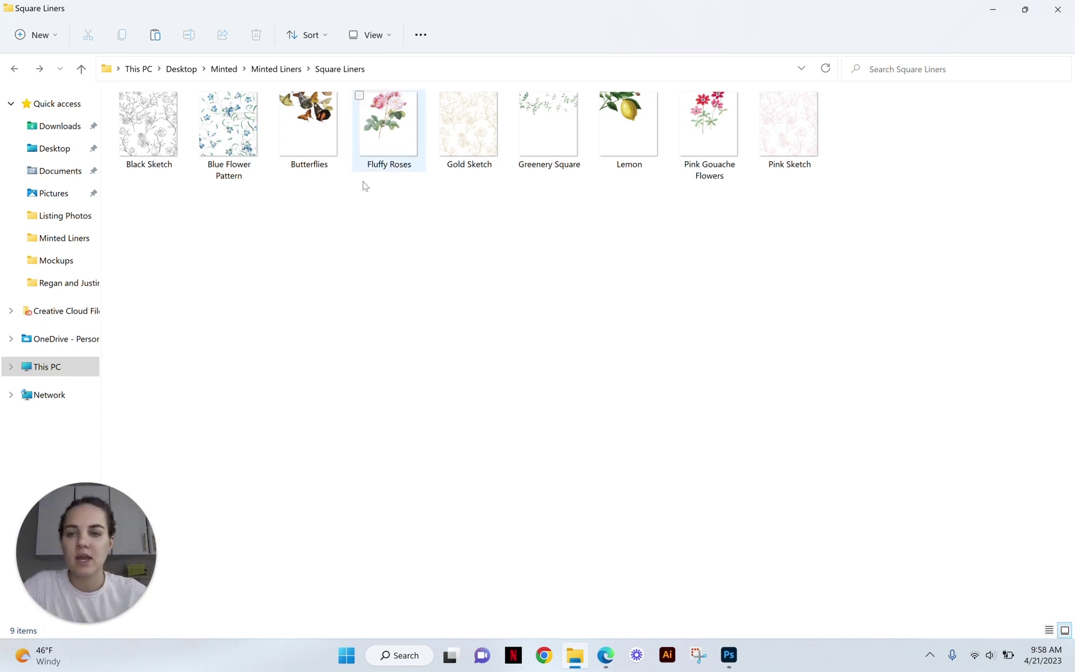
# Browse Mockups > Square Mockups and open the Square Flap Close Up template.
pyautogui.click(44, 257)
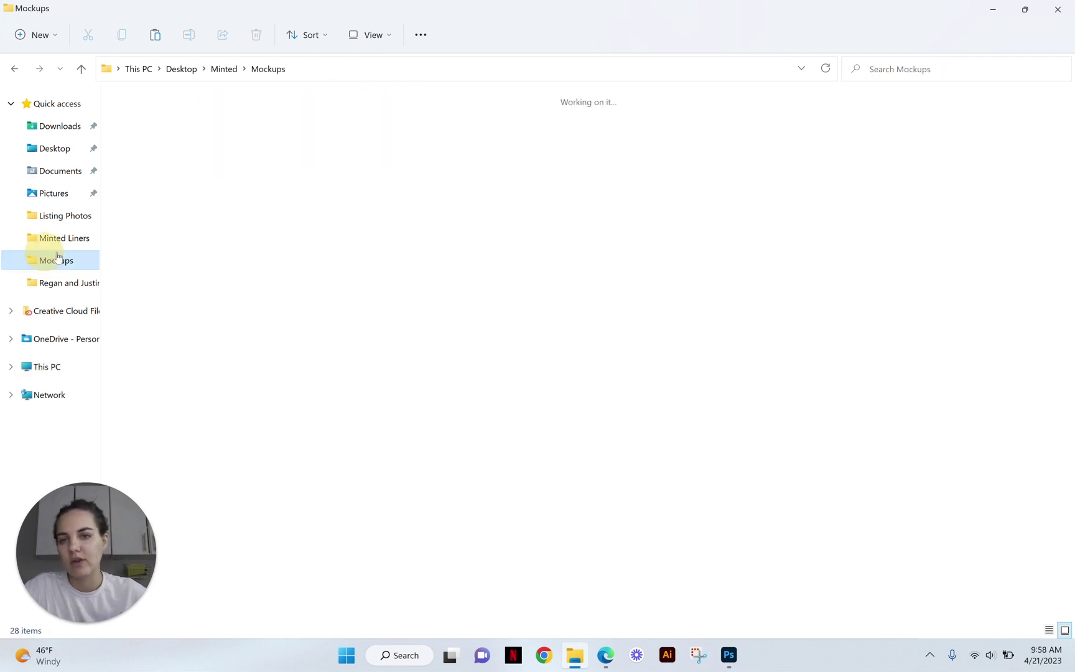
pyautogui.click(228, 128)
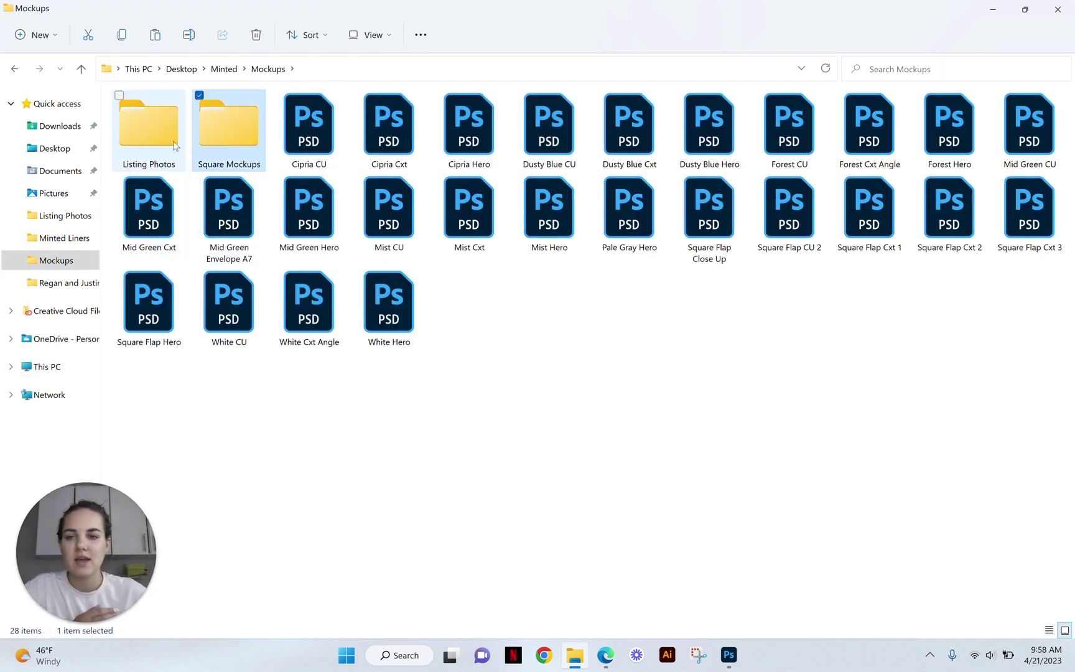
pyautogui.doubleClick(216, 142)
pyautogui.moveTo(641, 215); pyautogui.dragTo(60, 109)
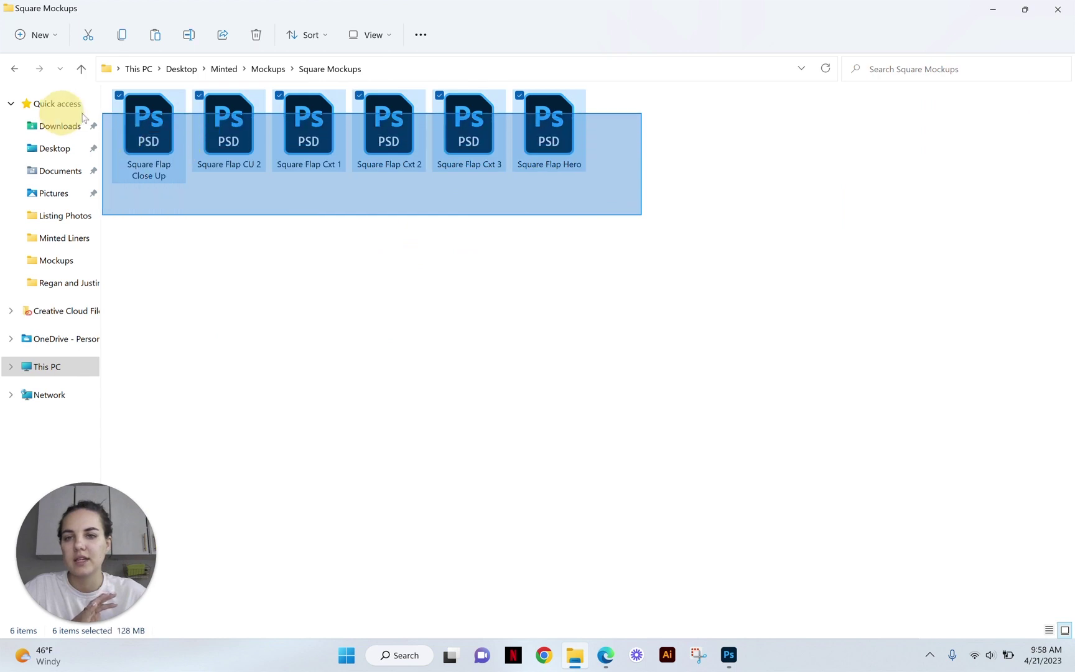
pyautogui.click(449, 273)
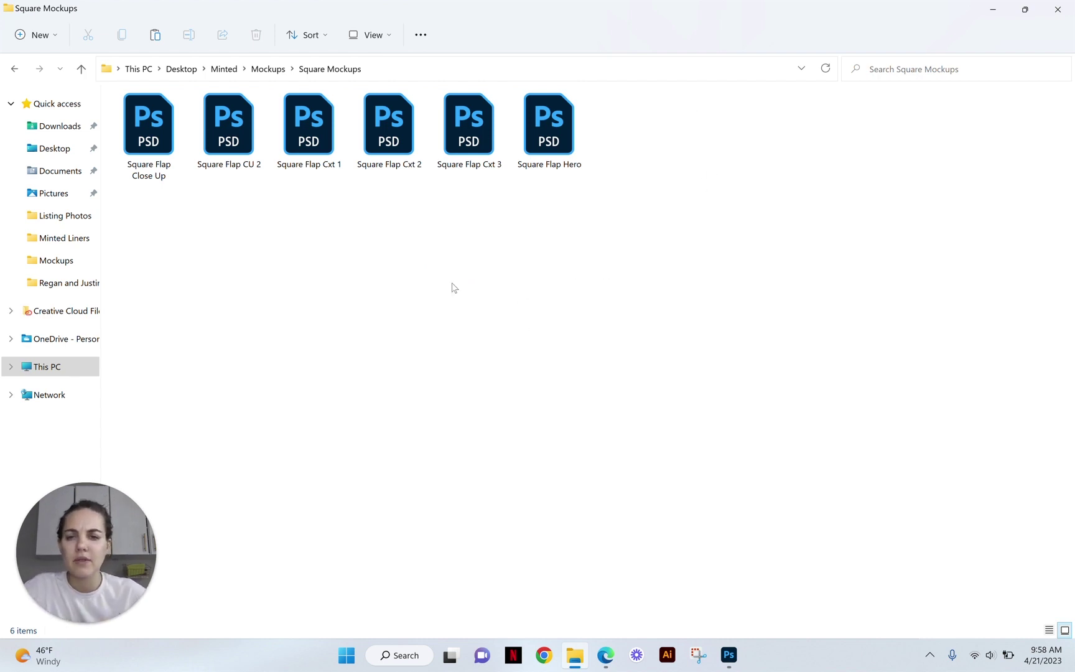
pyautogui.doubleClick(145, 138)
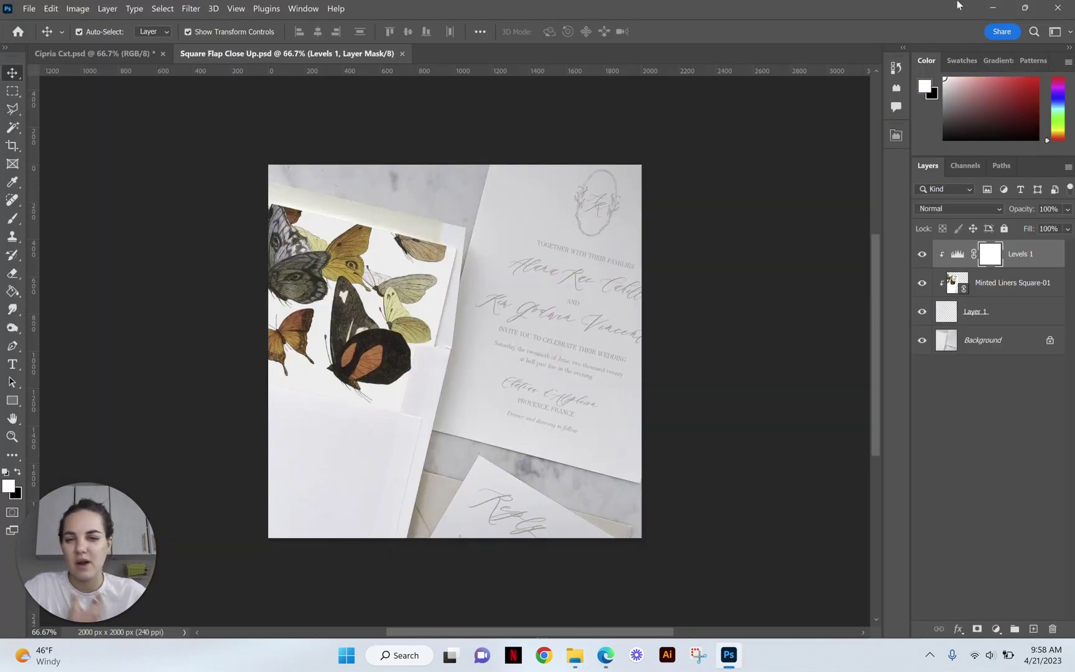
# Glance at the BulkMockup tutorials playlist in the browser, then return to Square Flap Close Up.
pyautogui.moveTo(606, 654)
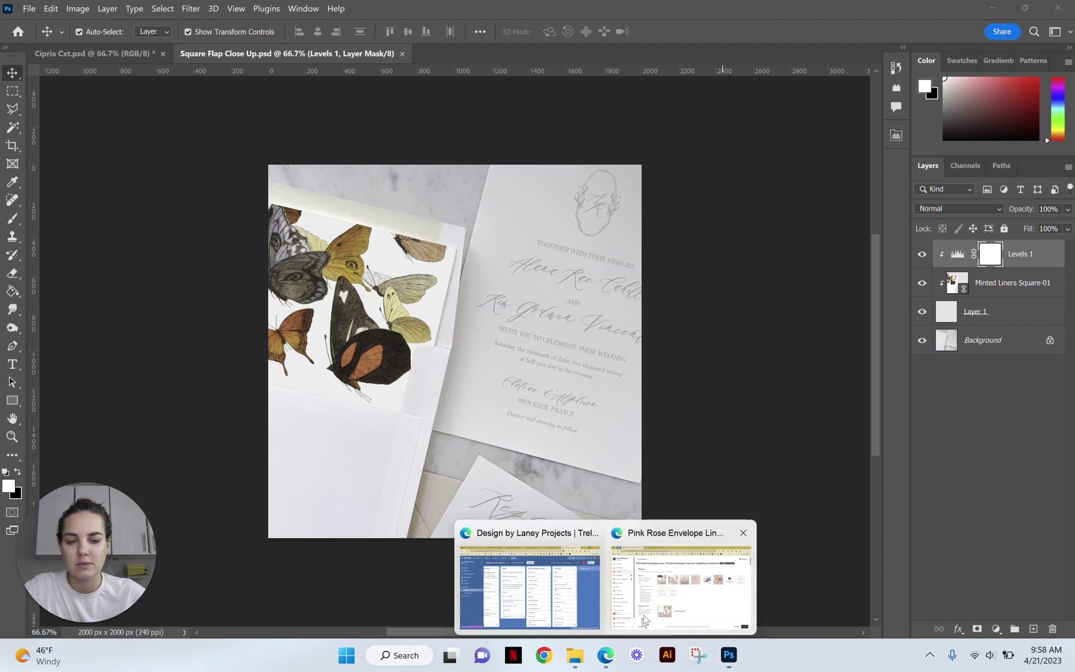
pyautogui.click(677, 585)
pyautogui.click(383, 12)
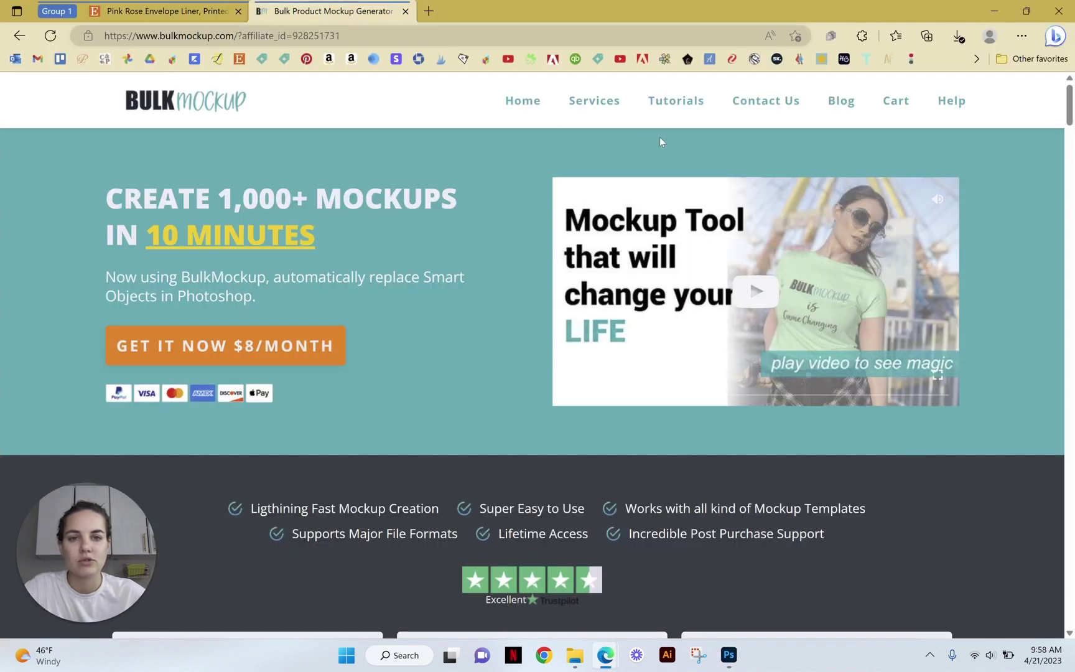
pyautogui.click(674, 99)
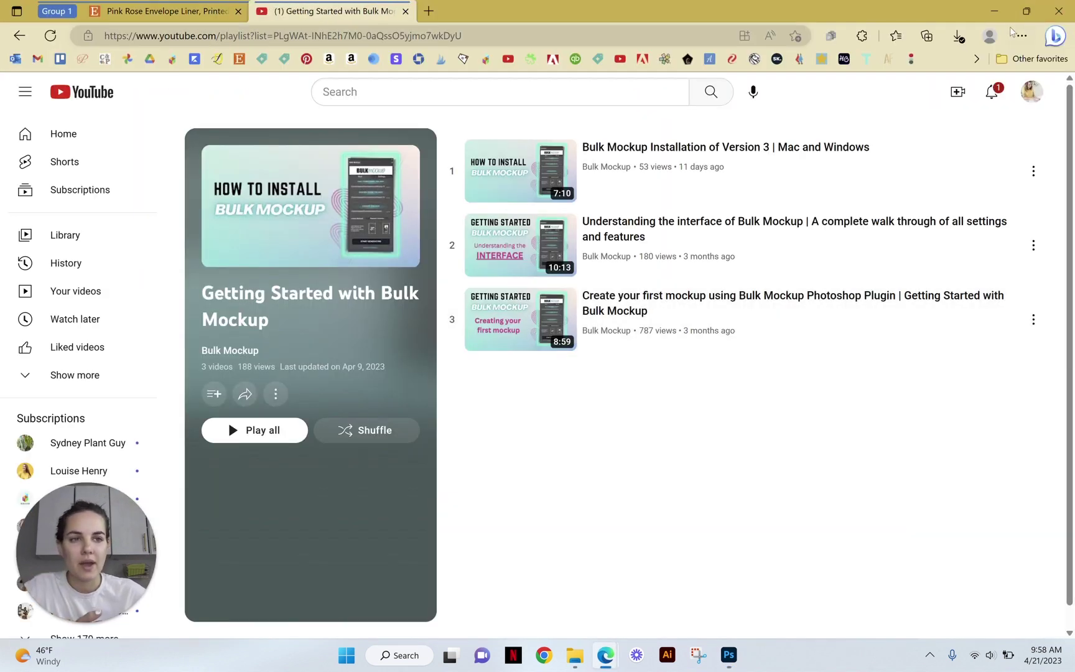
pyautogui.click(995, 13)
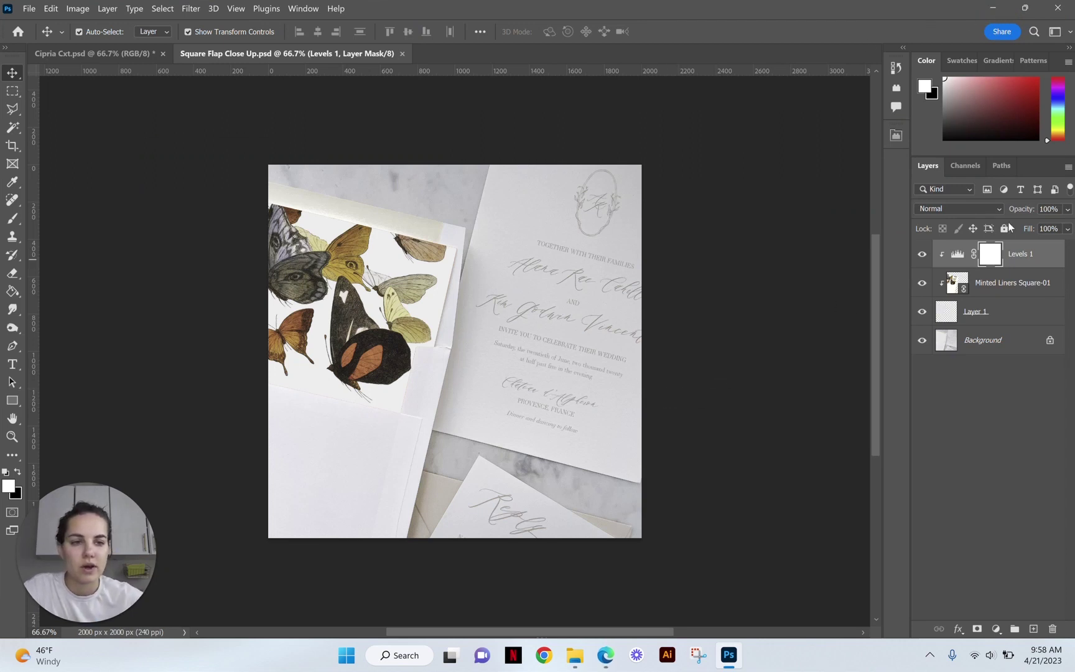
# Open the Minted Liners Square-01 smart object to inspect the butterfly design, then close it.
pyautogui.click(984, 285)
pyautogui.moveTo(984, 286); pyautogui.dragTo(952, 285)
pyautogui.doubleClick(953, 285)
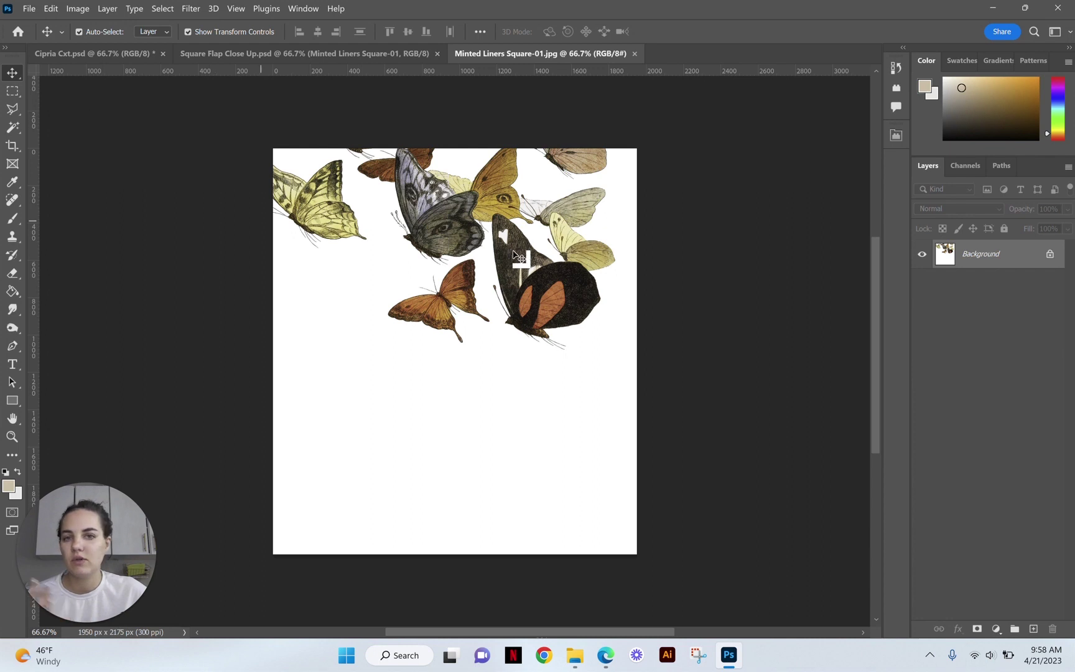
pyautogui.click(636, 54)
pyautogui.click(824, 278)
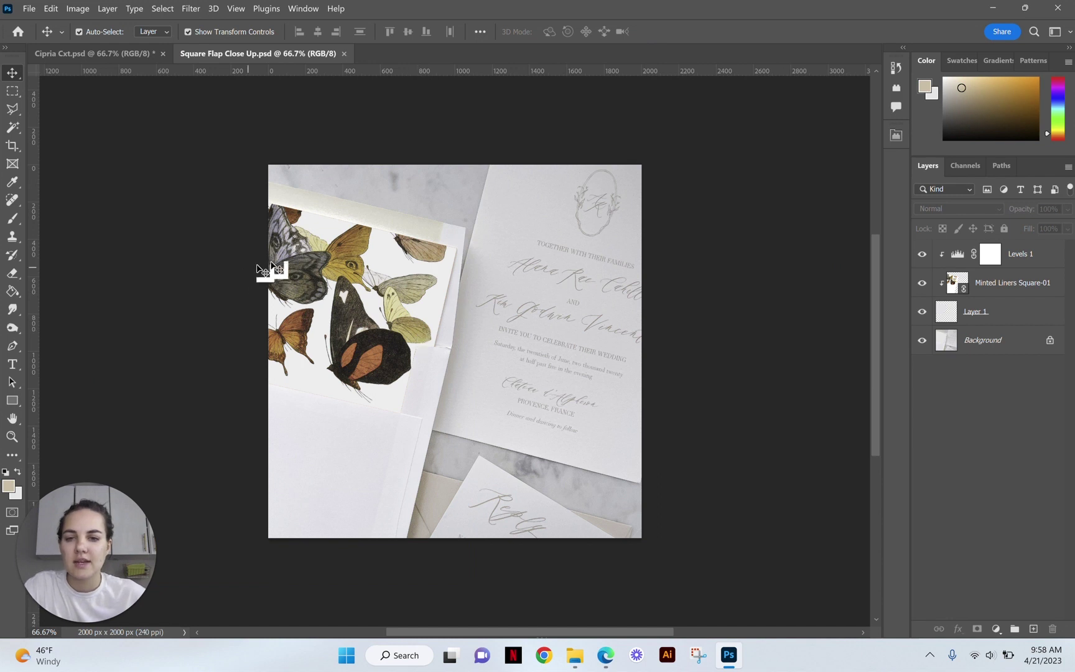
# Reselect the Minted Liners Square-01 layer and close the Square Flap Close Up mockup.
pyautogui.click(321, 272)
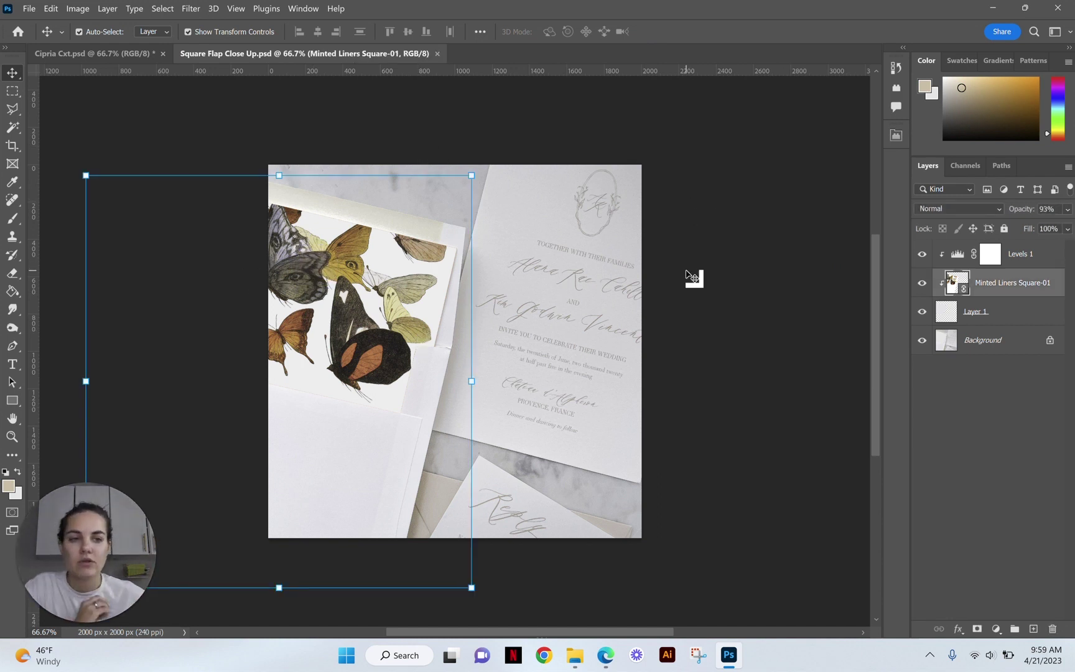
pyautogui.click(688, 275)
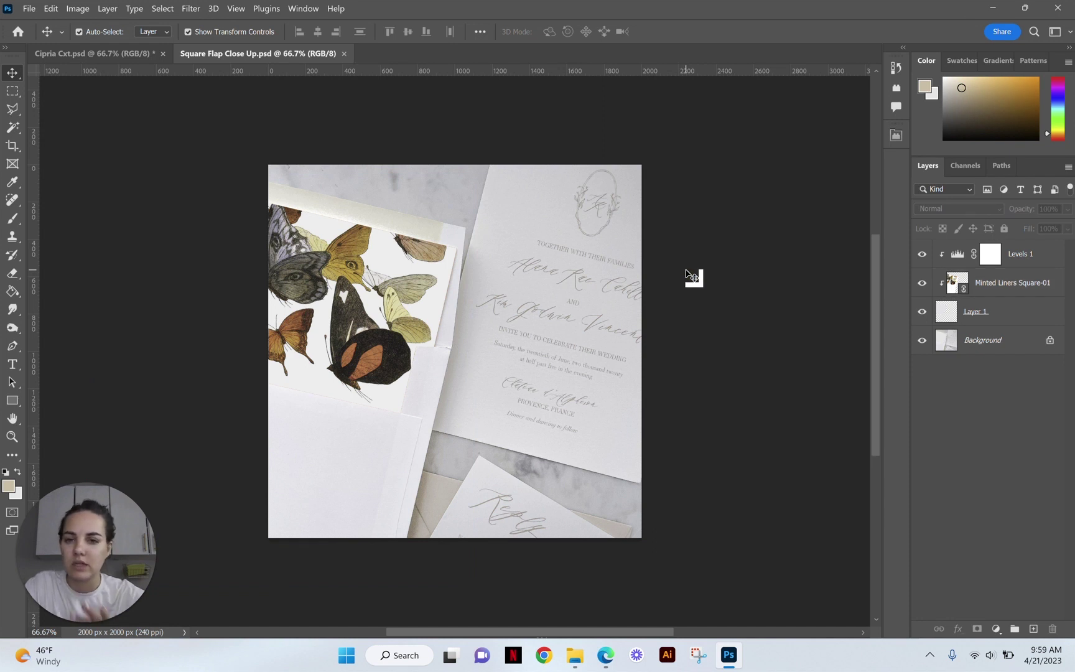
pyautogui.click(1014, 286)
pyautogui.moveTo(1014, 288); pyautogui.dragTo(765, 326)
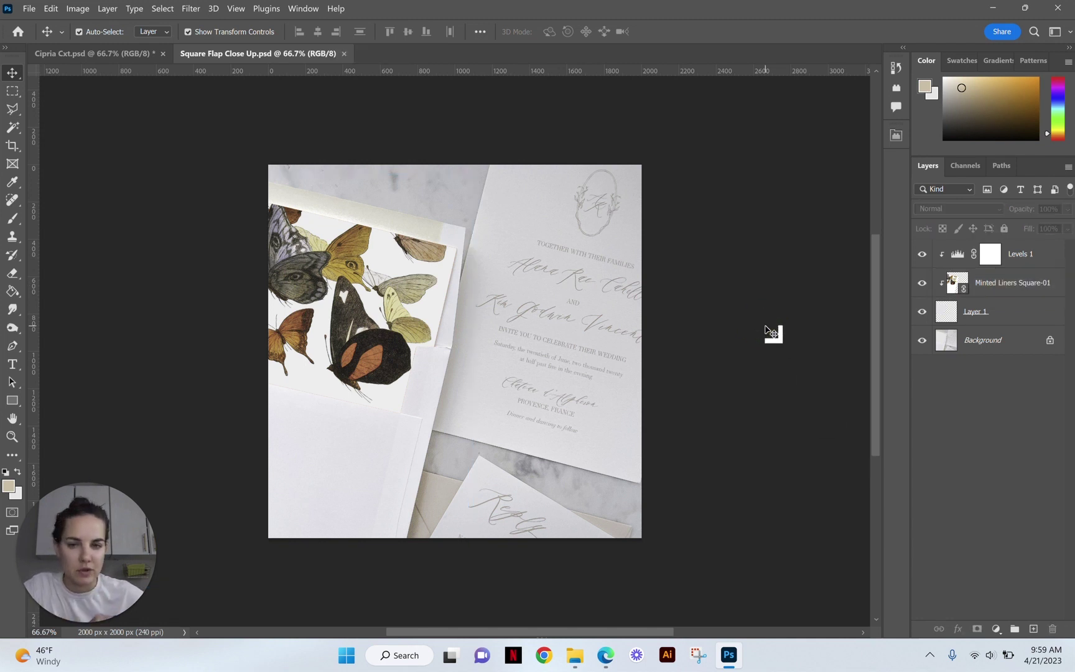
pyautogui.click(344, 54)
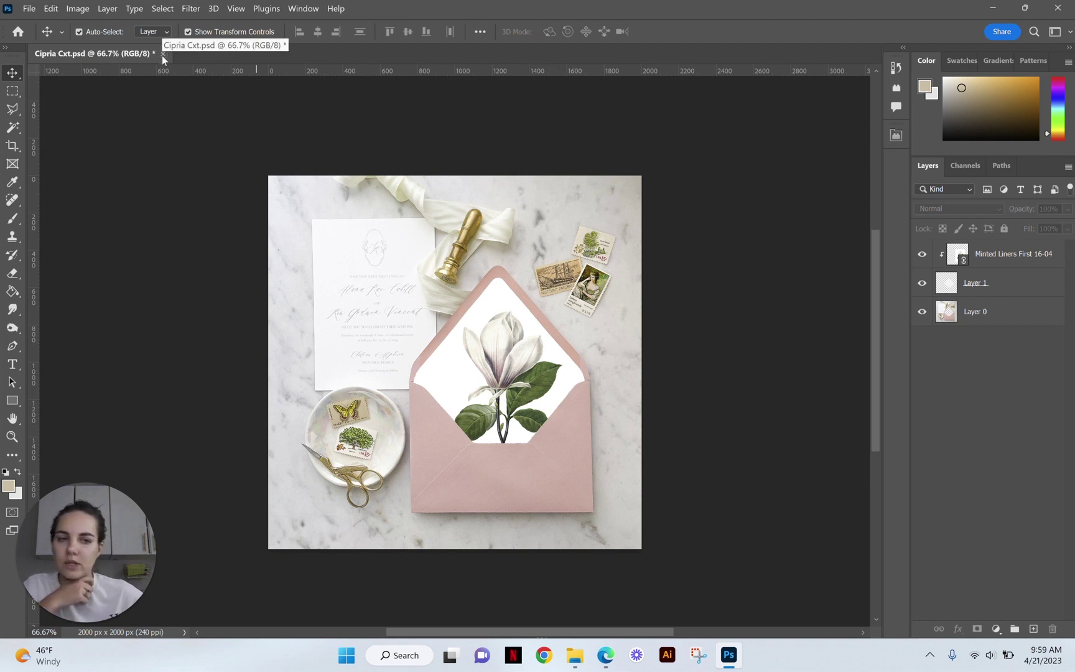
# Close Cipria Cxt without saving and open the Bulk Mockup extension panel.
pyautogui.click(163, 54)
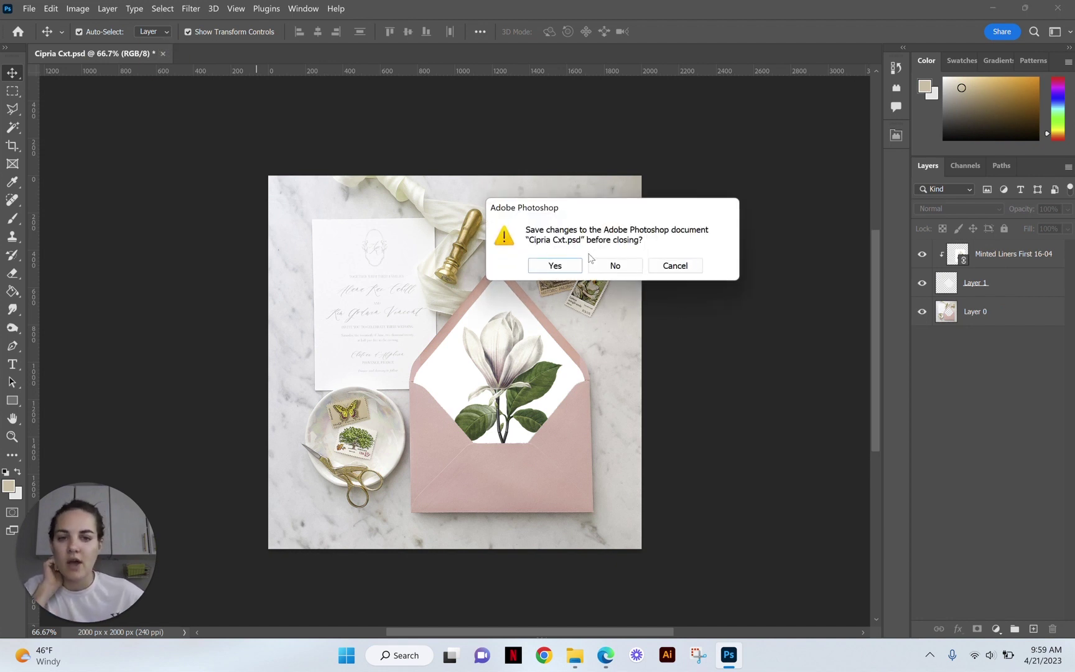
pyautogui.click(600, 261)
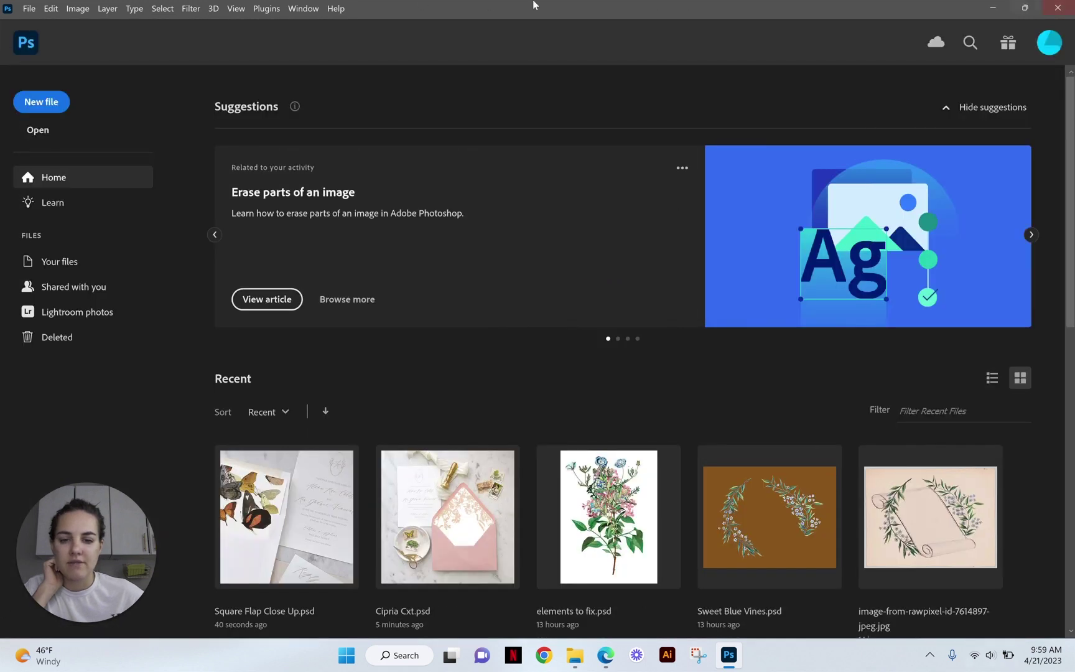
pyautogui.click(268, 8)
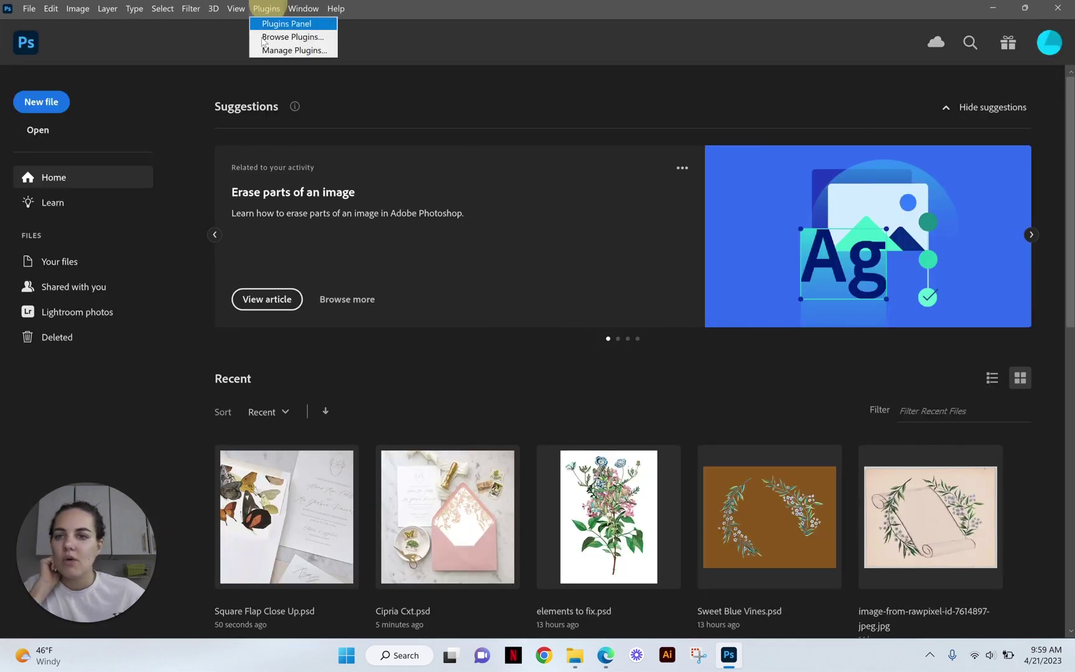
pyautogui.moveTo(305, 8)
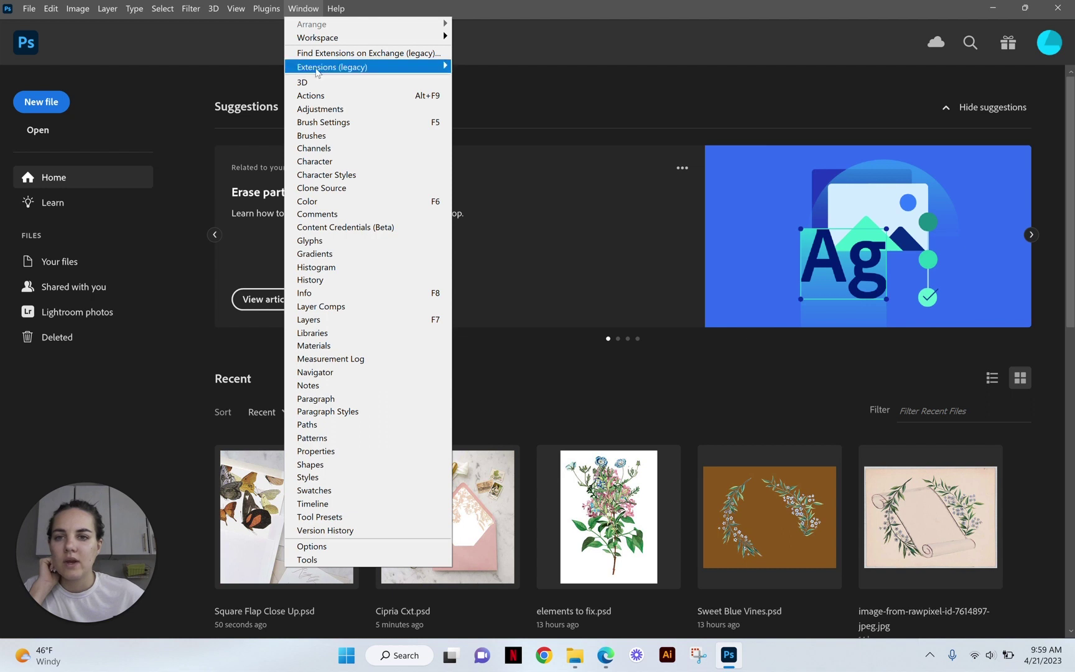
pyautogui.moveTo(319, 69)
pyautogui.click(489, 67)
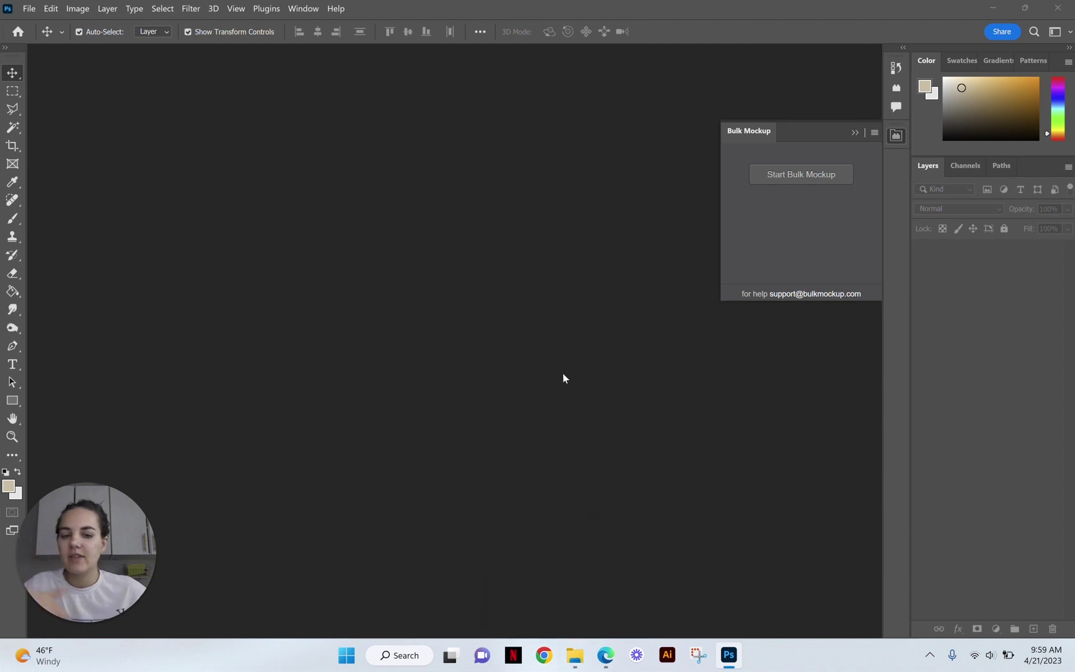
# Start a new Bulk Mockup run with Square Mockups as the template folder.
pyautogui.click(806, 171)
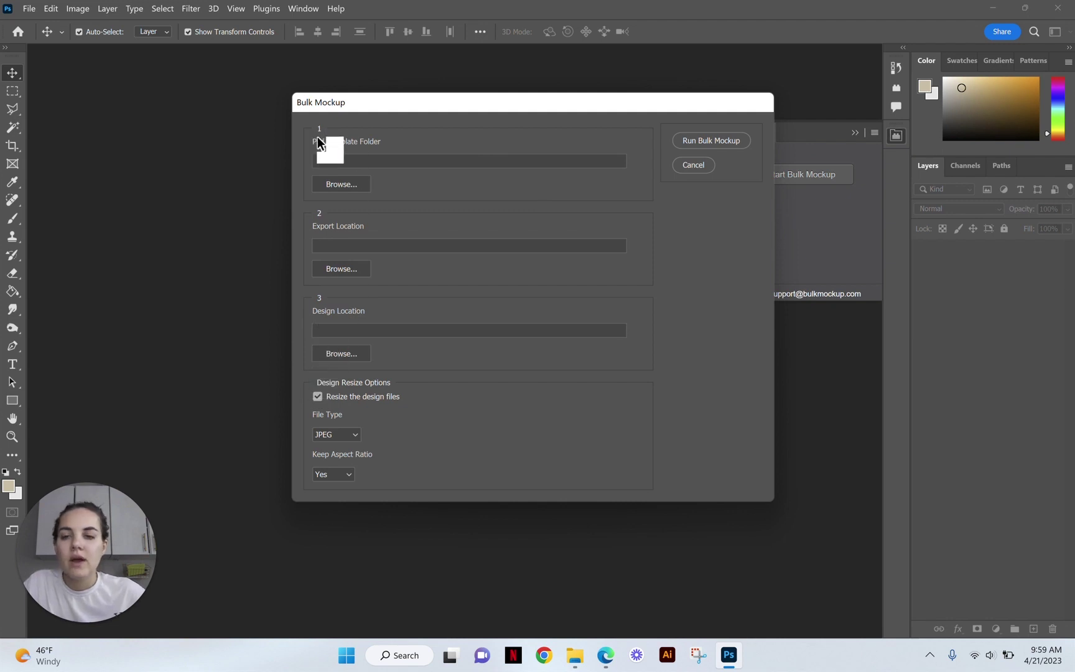
pyautogui.click(346, 184)
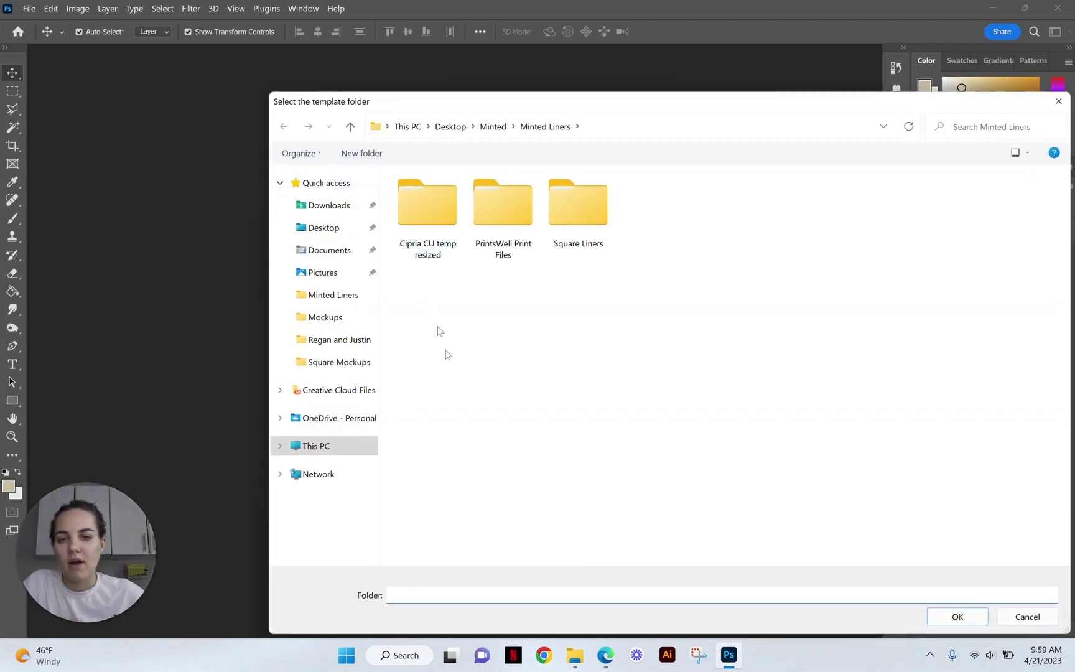
pyautogui.click(324, 318)
pyautogui.click(486, 218)
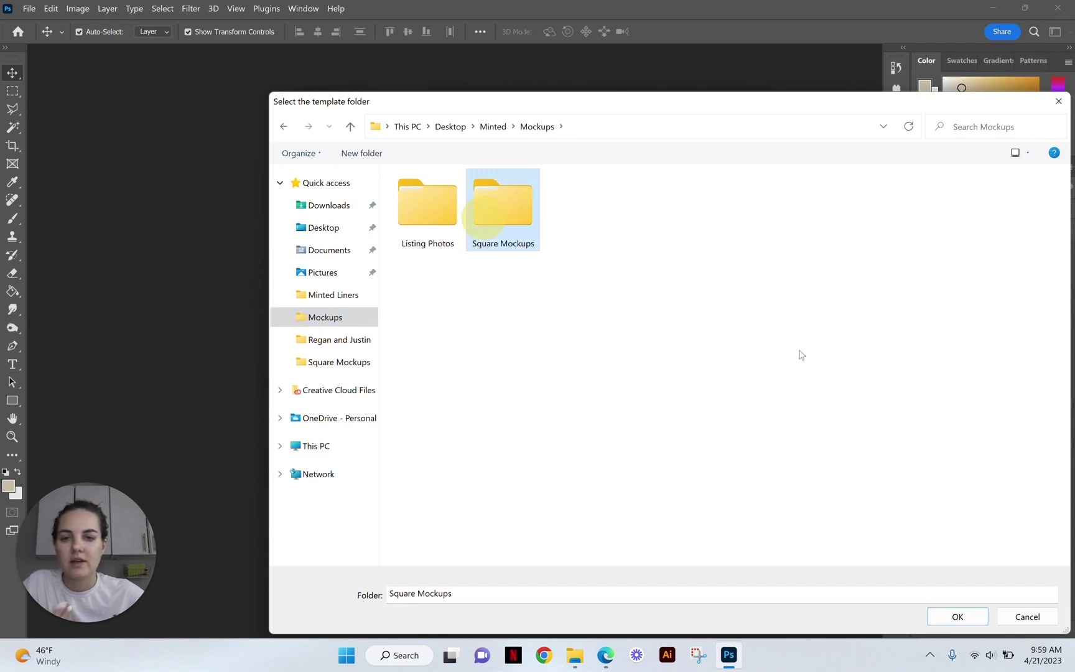
pyautogui.click(946, 613)
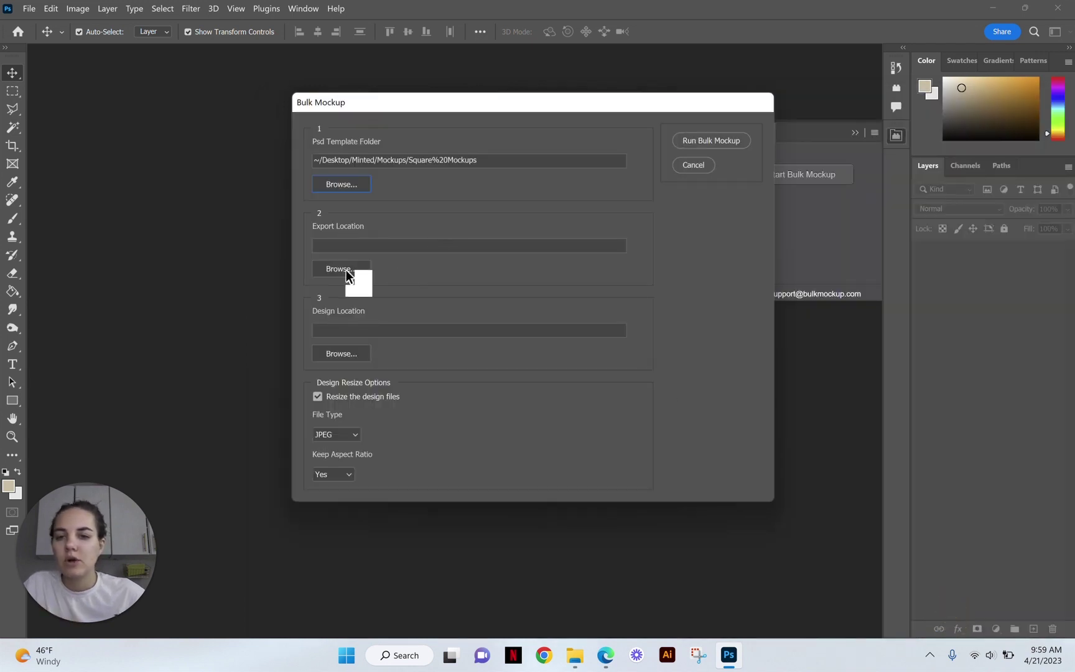
# Set the export folder to Mockups > Listing Photos > Square Flap Listing Photos.
pyautogui.click(341, 268)
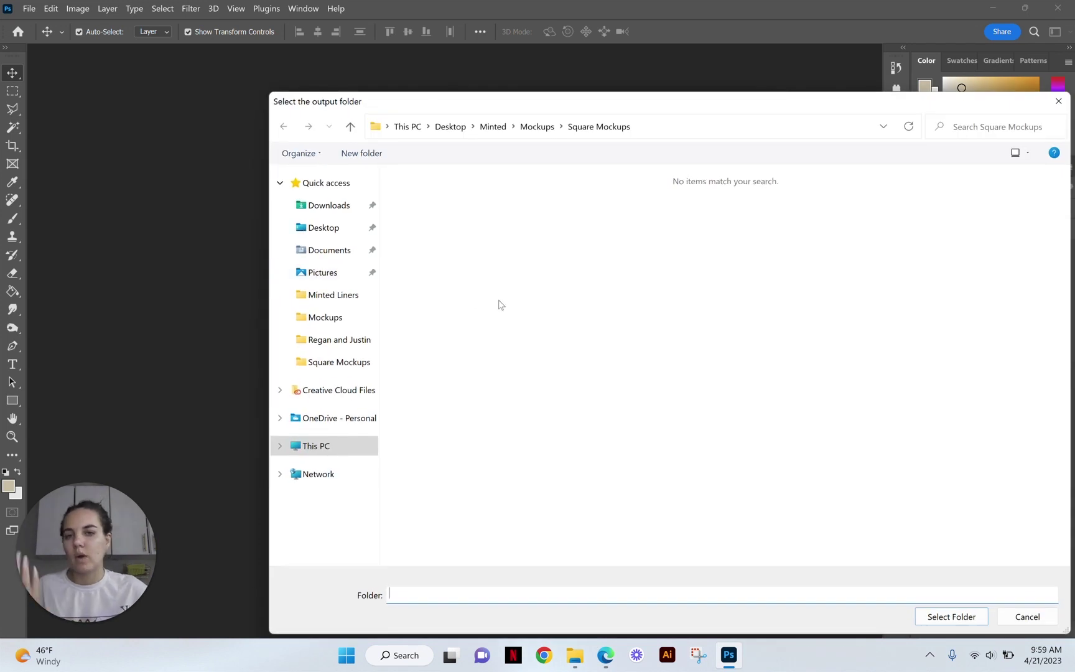
pyautogui.click(342, 318)
pyautogui.doubleClick(425, 231)
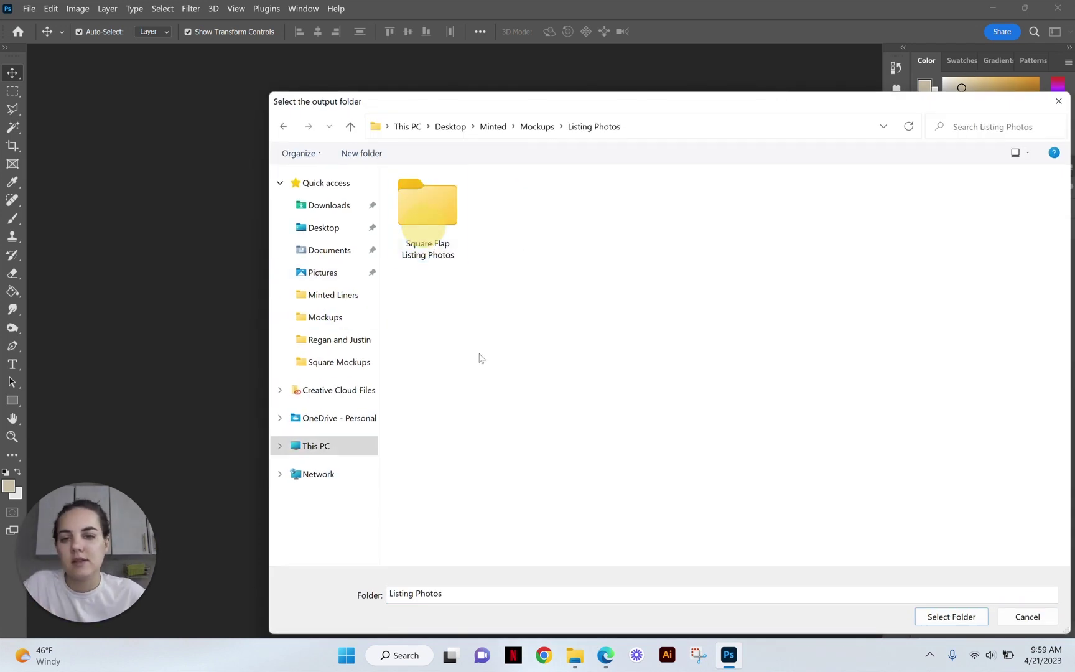
pyautogui.doubleClick(456, 261)
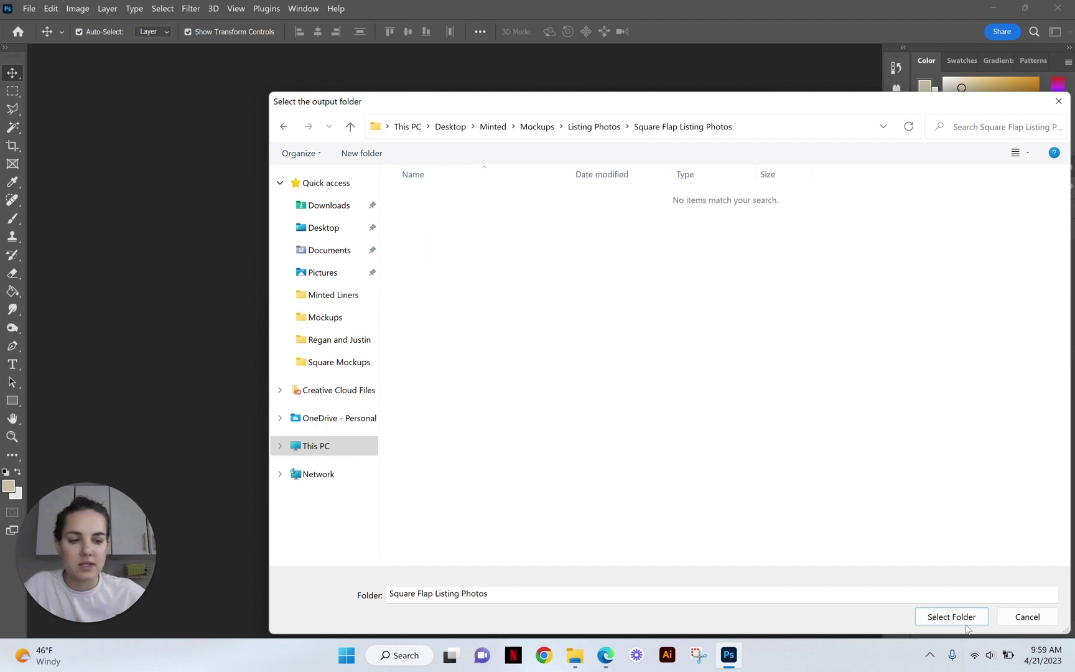
pyautogui.click(947, 617)
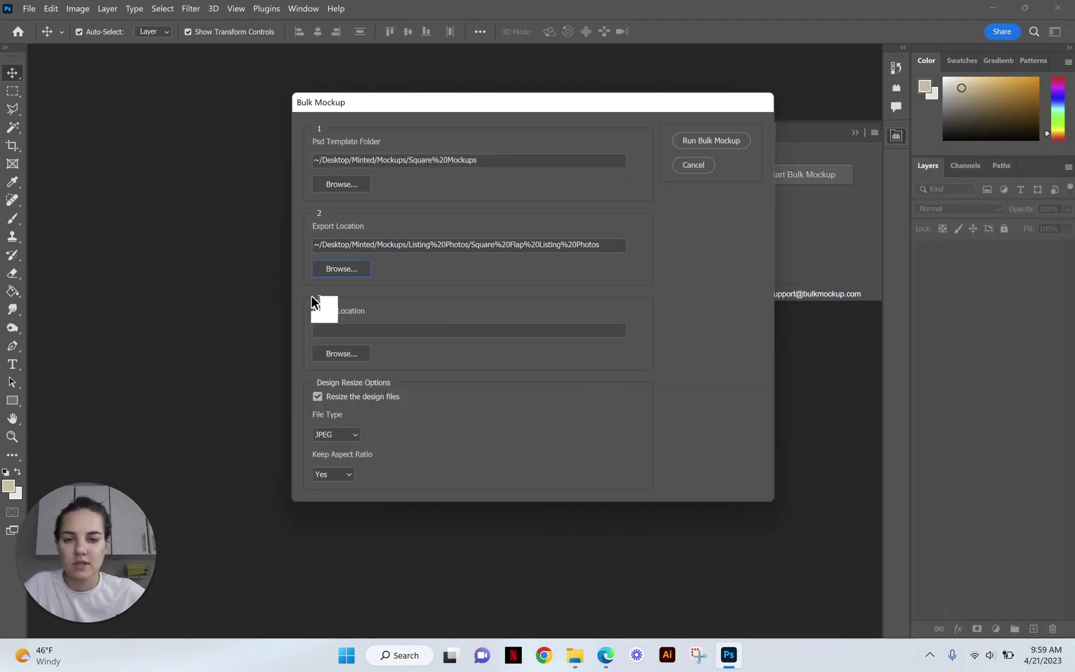
# Set Minted Liners > Square Liners as the design folder.
pyautogui.click(332, 354)
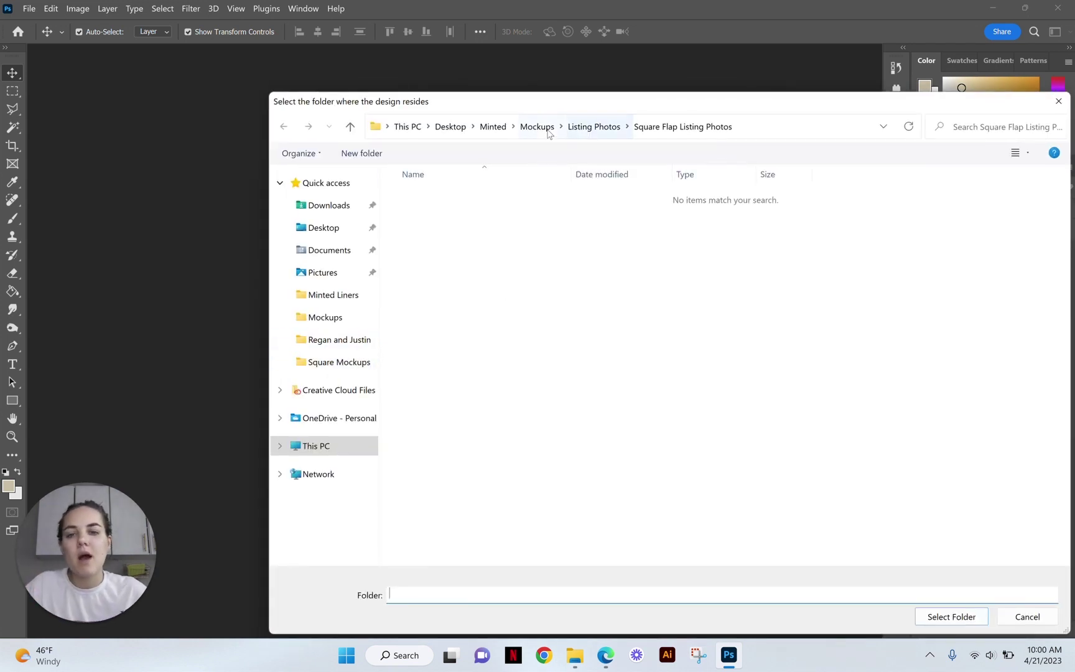
pyautogui.click(337, 306)
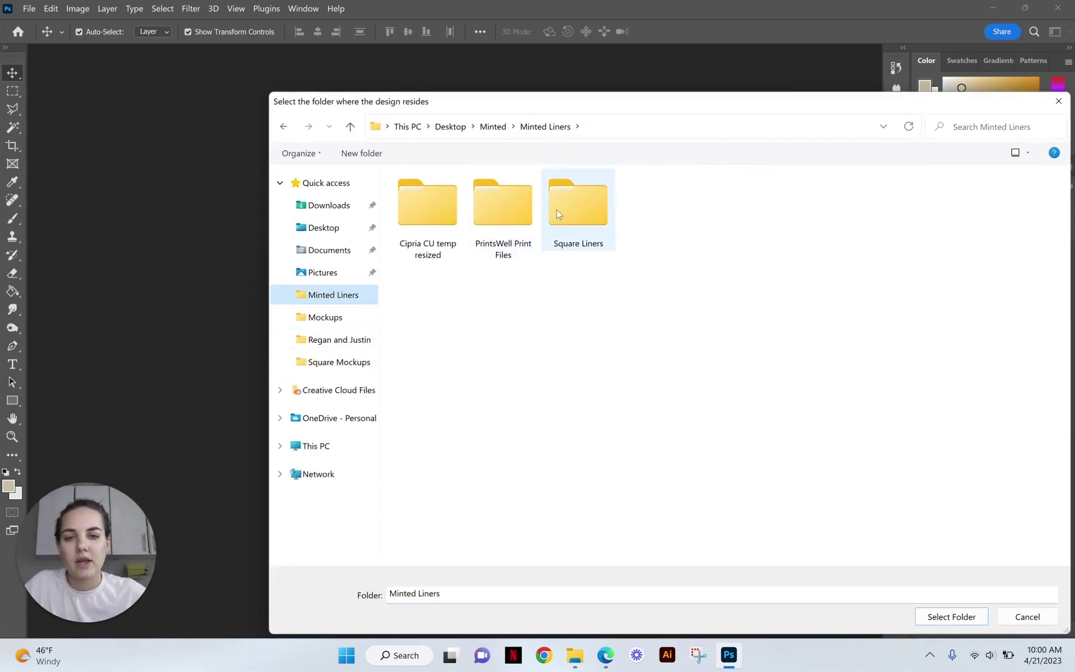
pyautogui.click(575, 208)
pyautogui.click(958, 616)
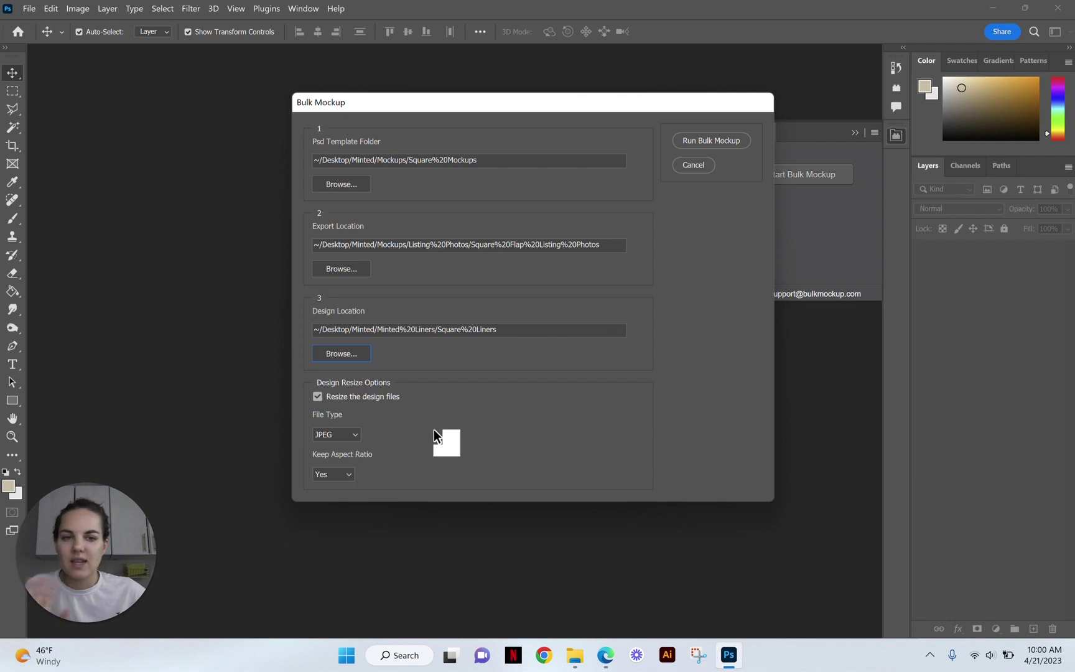
# Run Bulk Mockup to render every Square Liners design into all six templates.
pyautogui.click(719, 141)
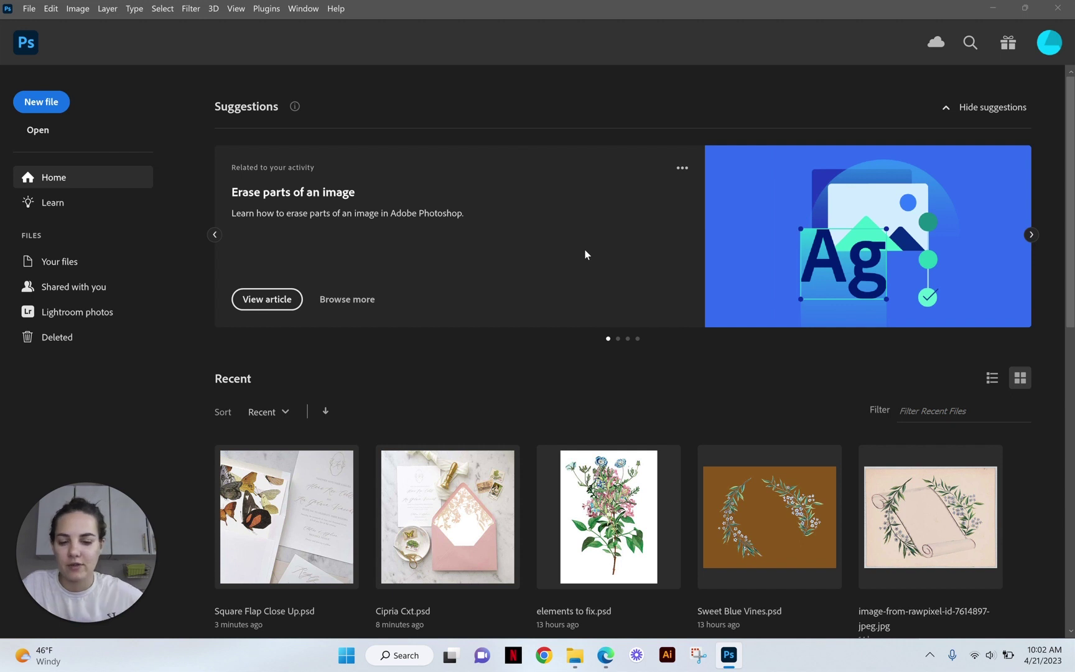
# Open Square Flap Listing Photos and check the Black Sketch and Butterflies output folders.
pyautogui.click(575, 655)
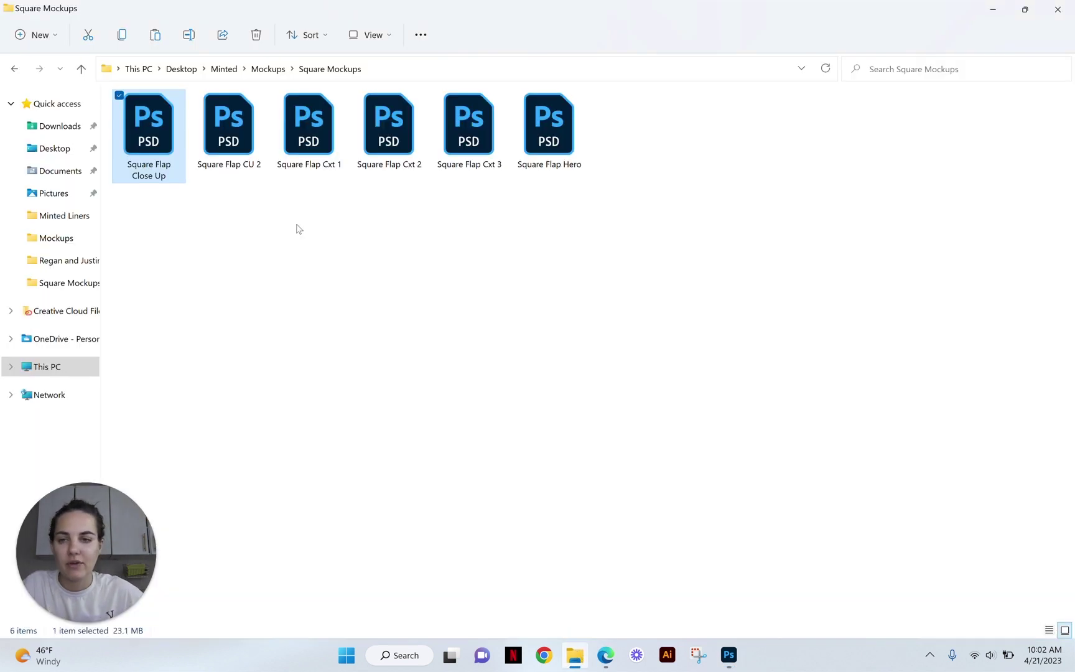
pyautogui.click(70, 235)
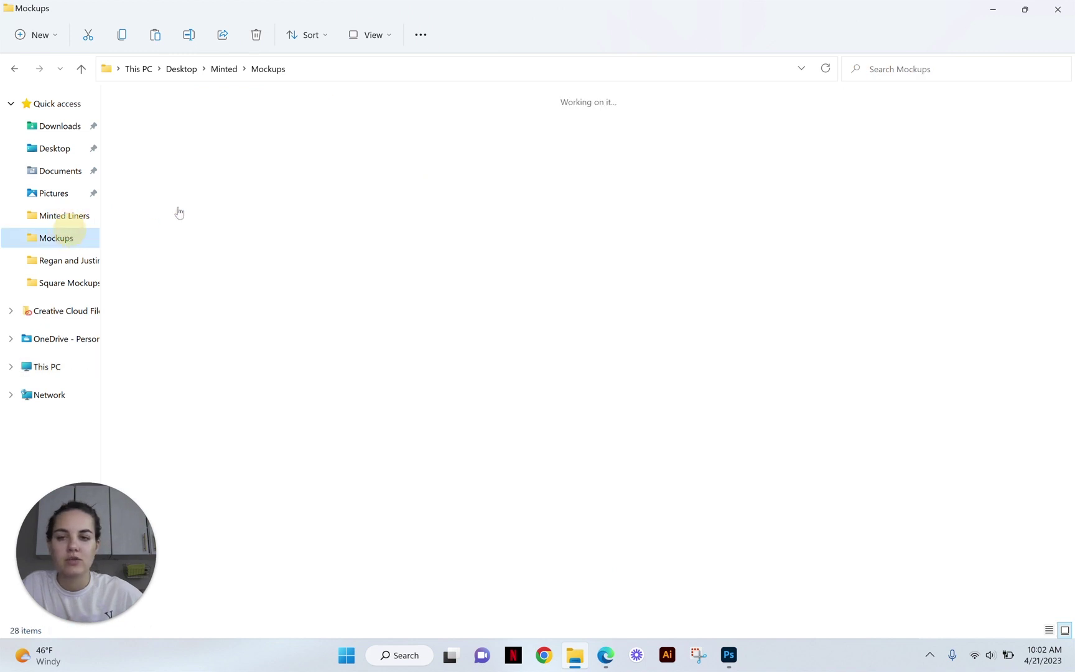
pyautogui.doubleClick(141, 130)
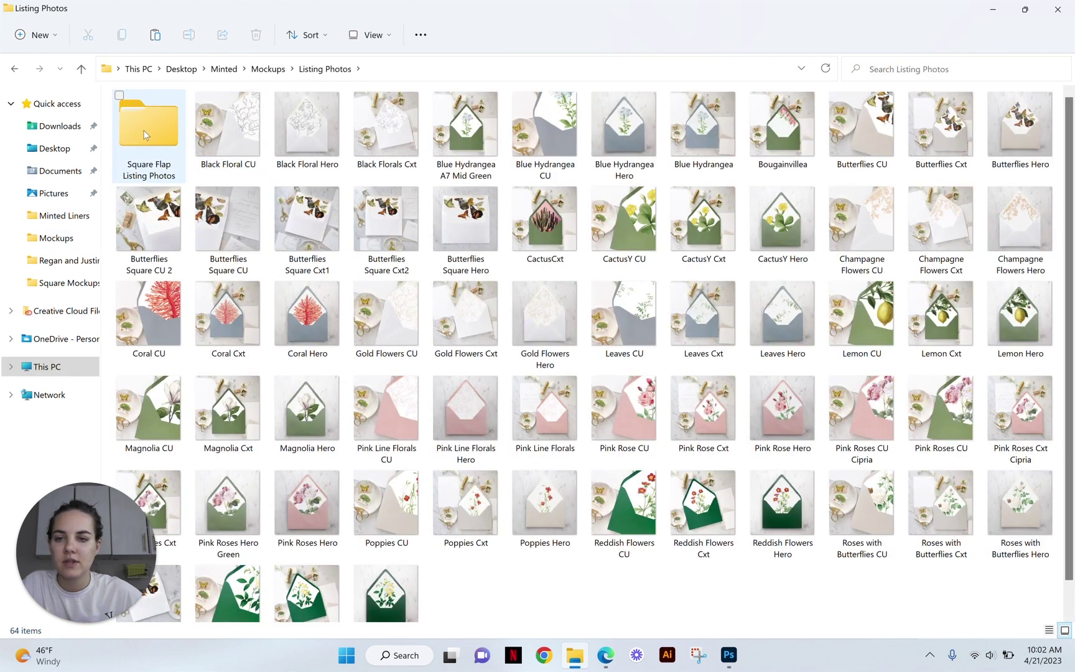
pyautogui.doubleClick(144, 135)
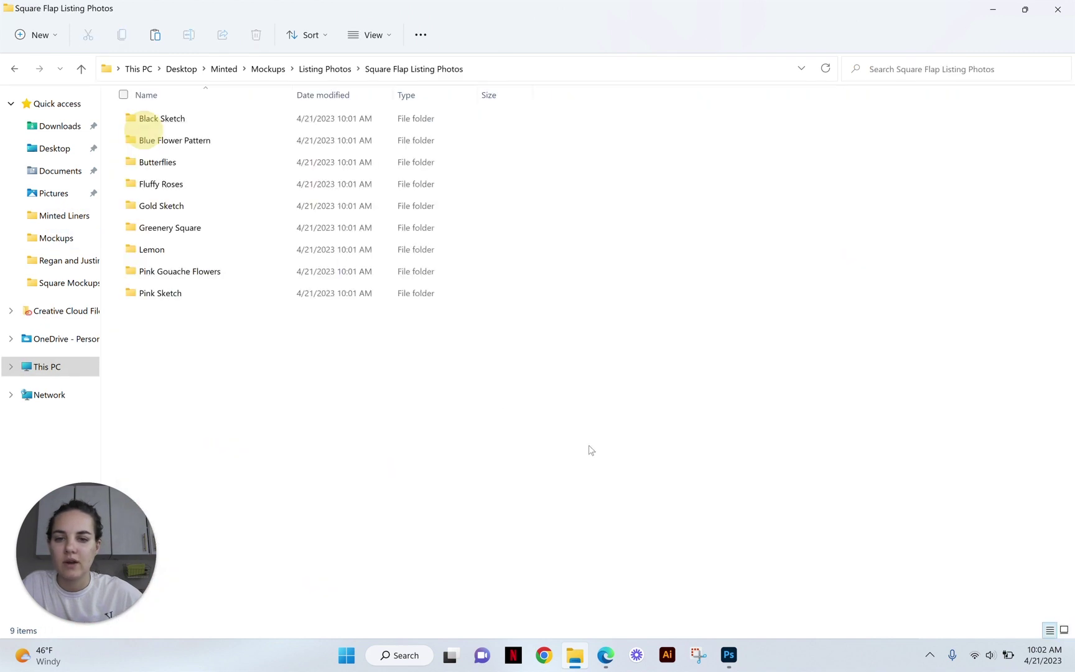
pyautogui.doubleClick(199, 122)
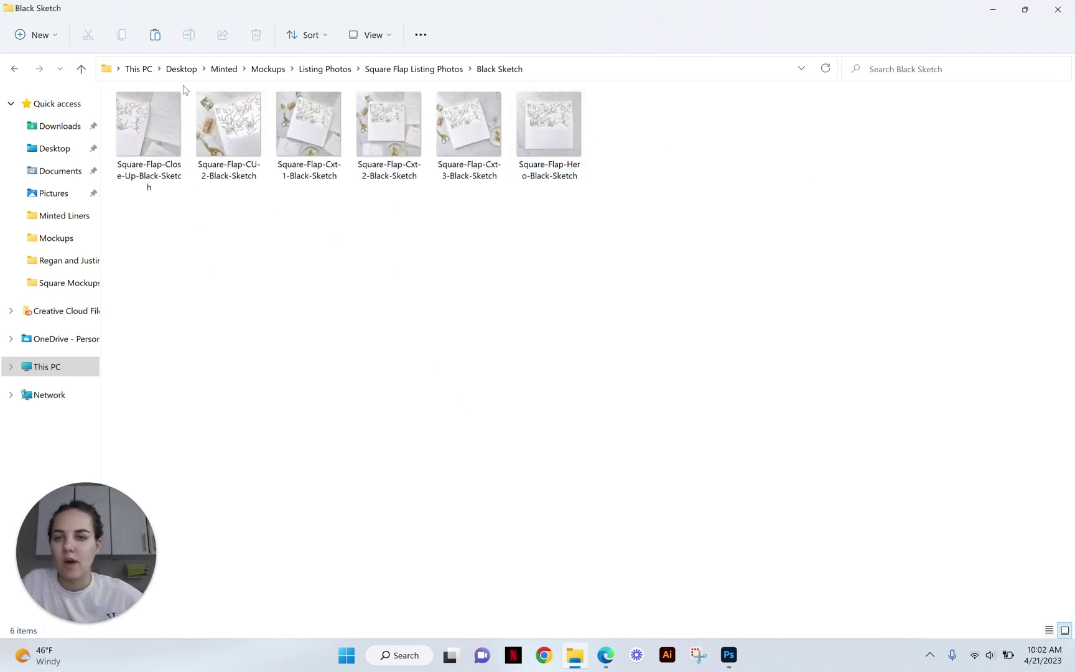
pyautogui.click(14, 69)
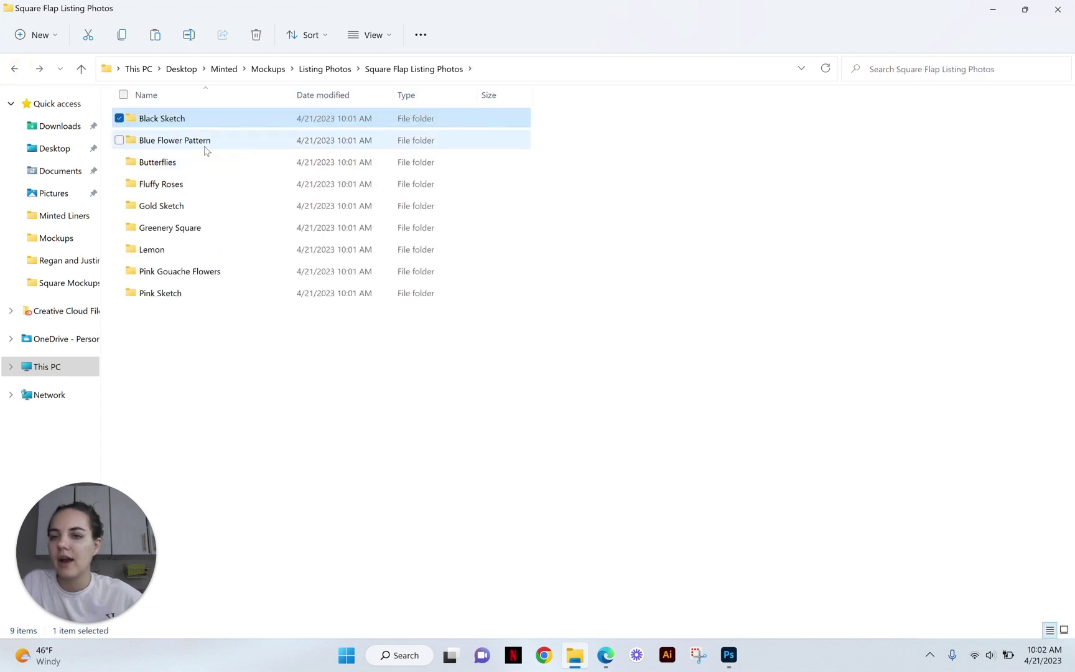
pyautogui.doubleClick(167, 161)
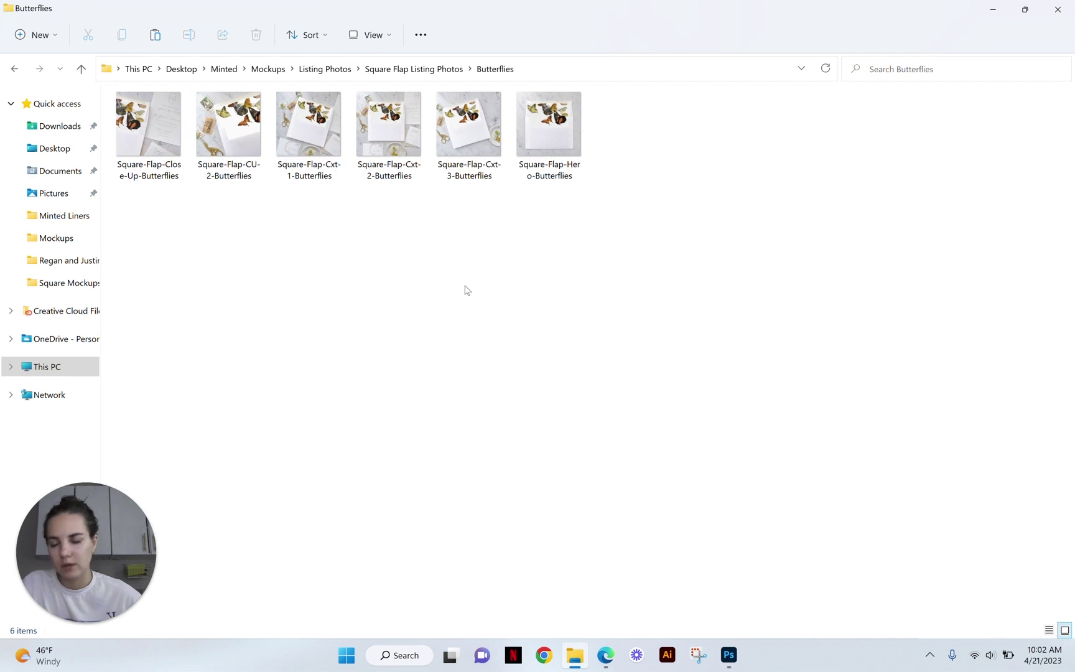
pyautogui.click(14, 69)
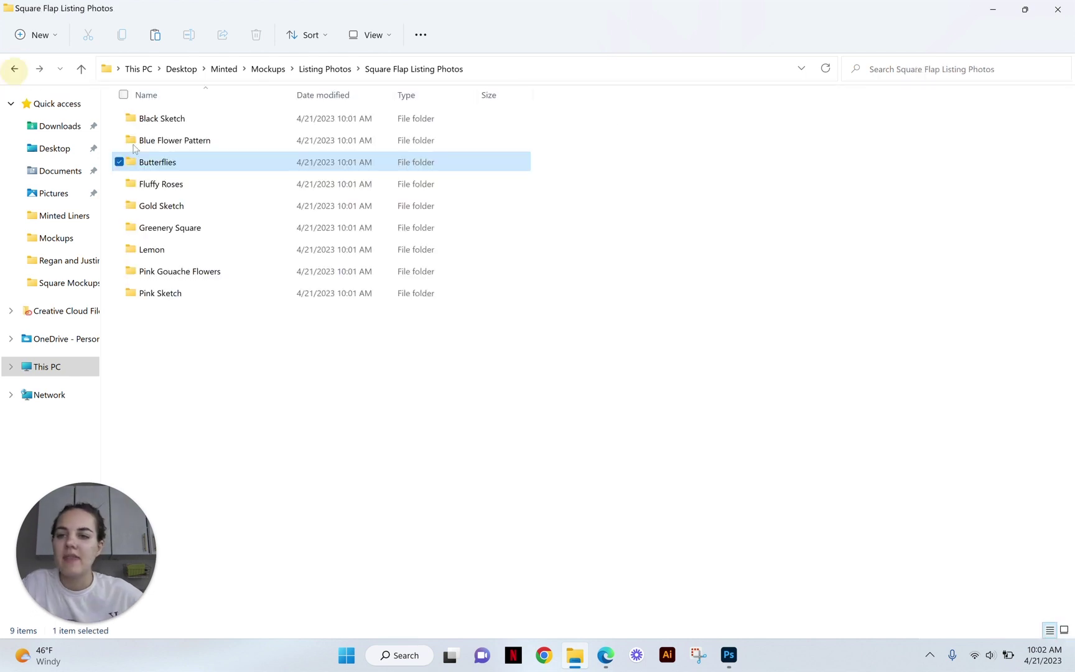
# Look through Minted Liners > Square Liners, then navigate back up to Listing Photos.
pyautogui.click(272, 338)
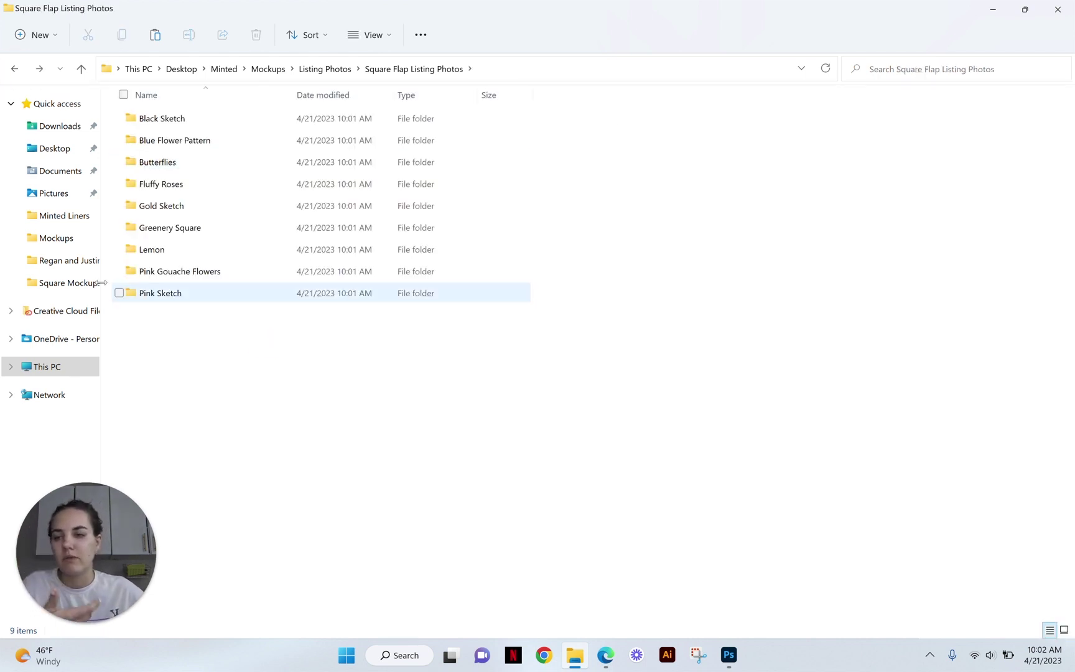
pyautogui.click(69, 216)
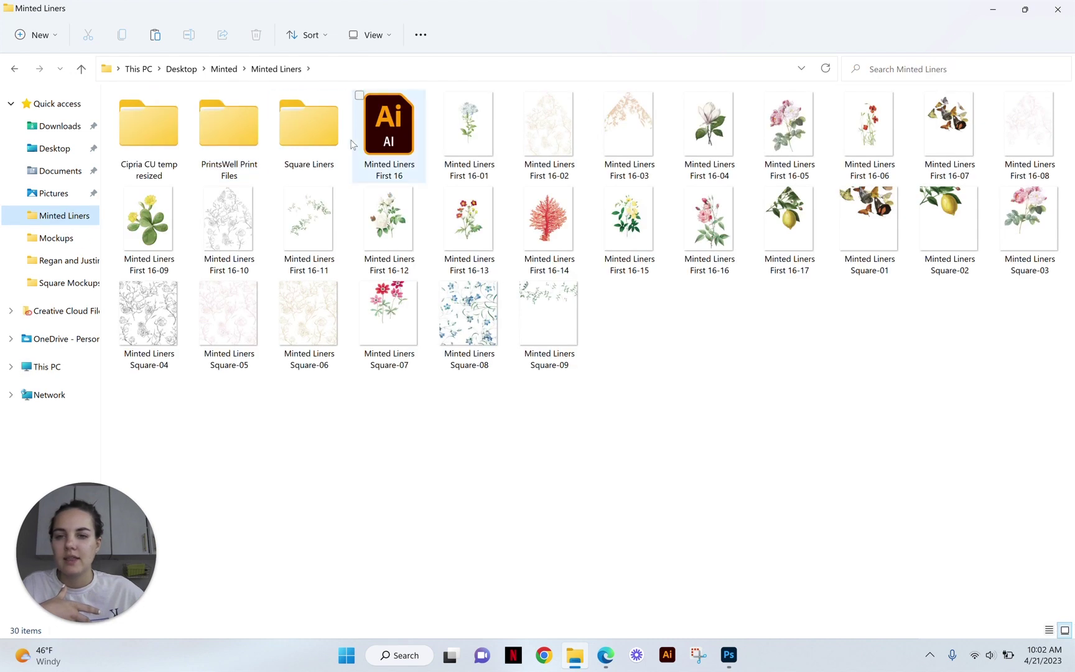
pyautogui.doubleClick(280, 139)
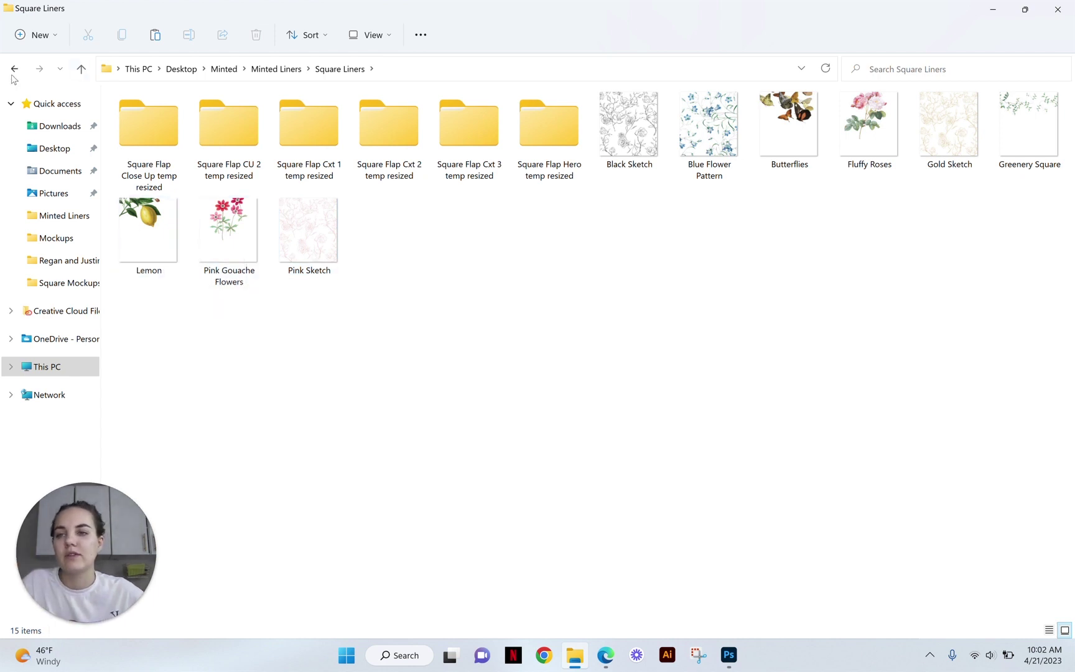
pyautogui.click(14, 68)
pyautogui.click(14, 69)
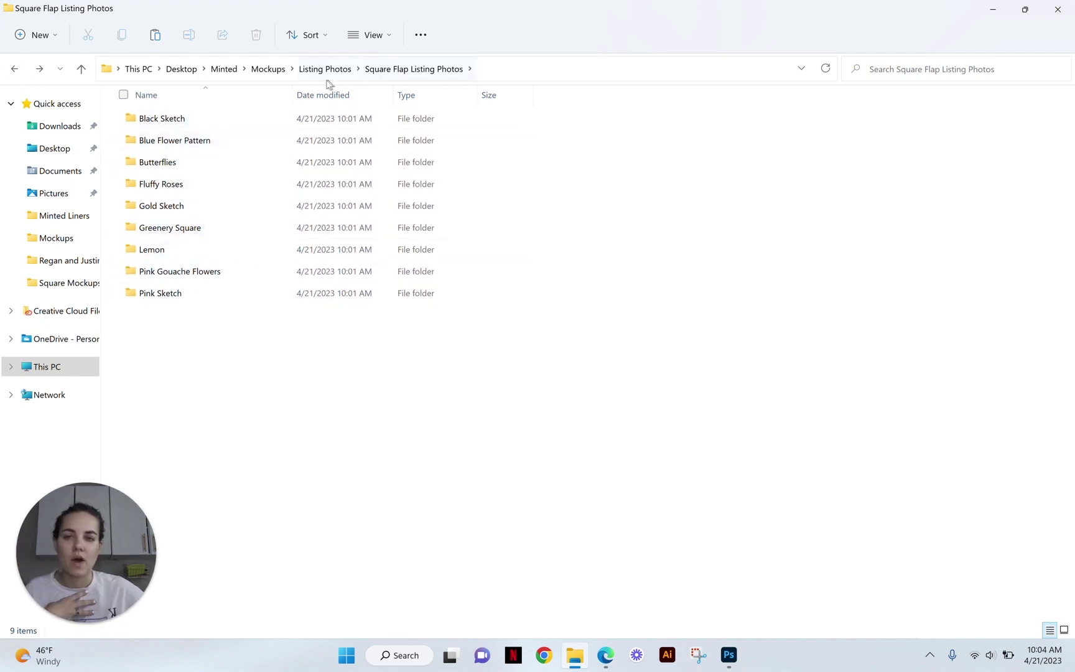
pyautogui.click(325, 69)
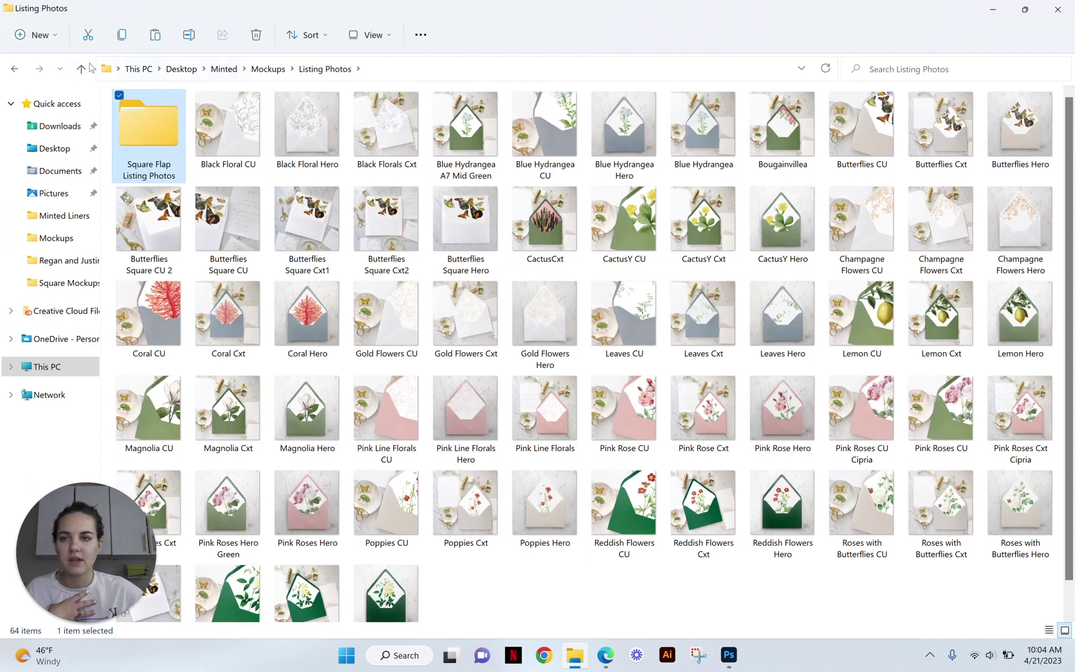
# Search Square Flap Listing Photos for 'jpeg' and move all 54 results into the folder itself.
pyautogui.doubleClick(169, 142)
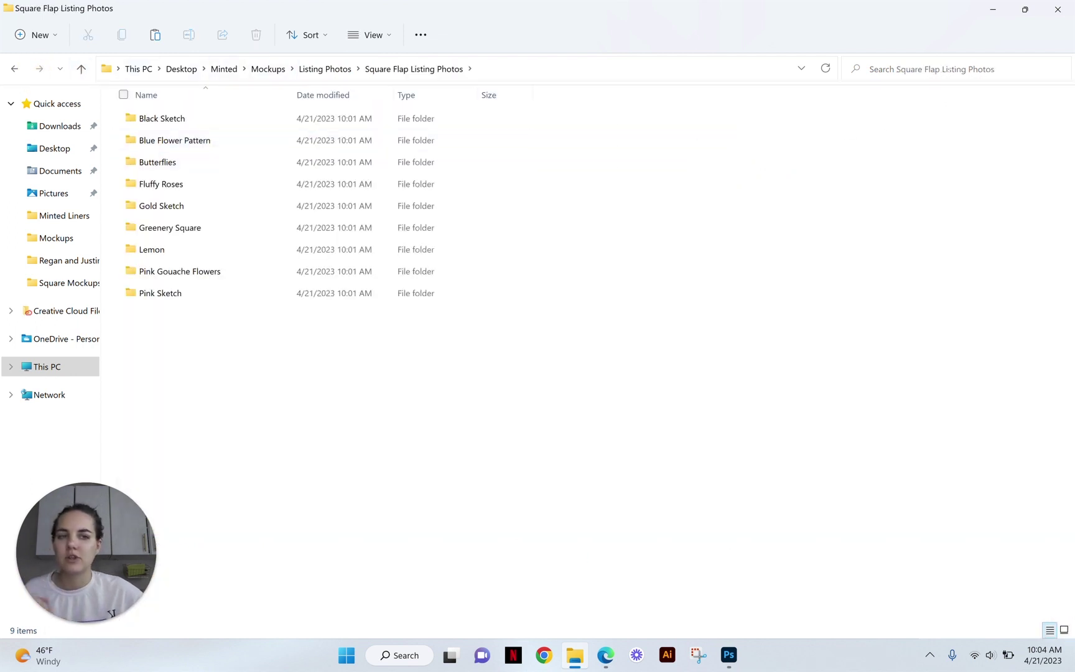
pyautogui.click(950, 71)
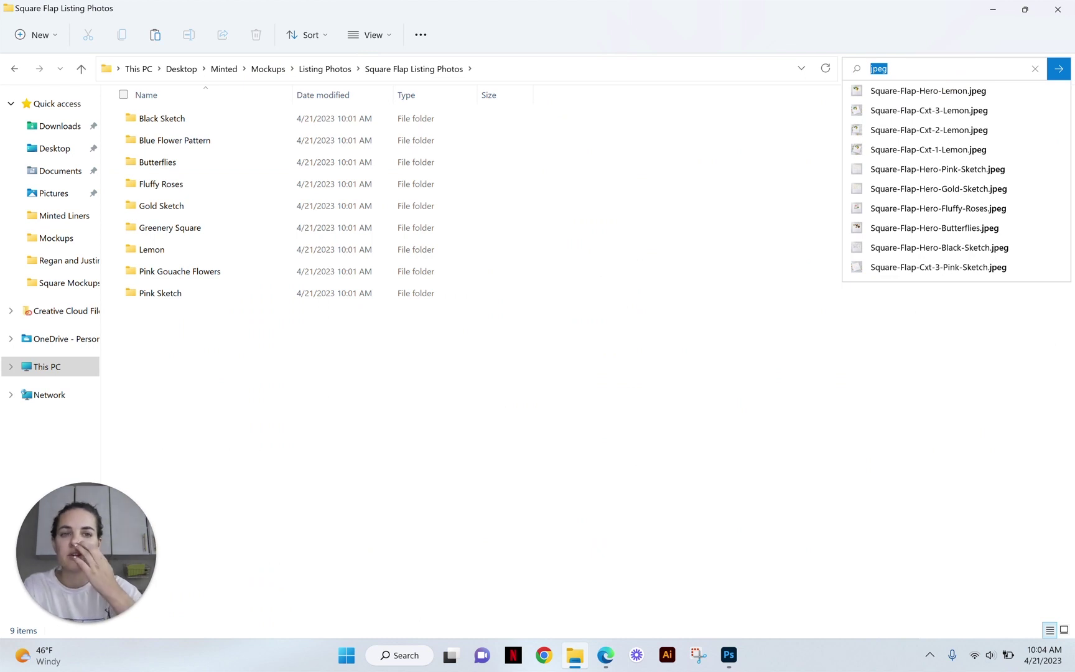
pyautogui.write('jpeg')
pyautogui.press('Return')
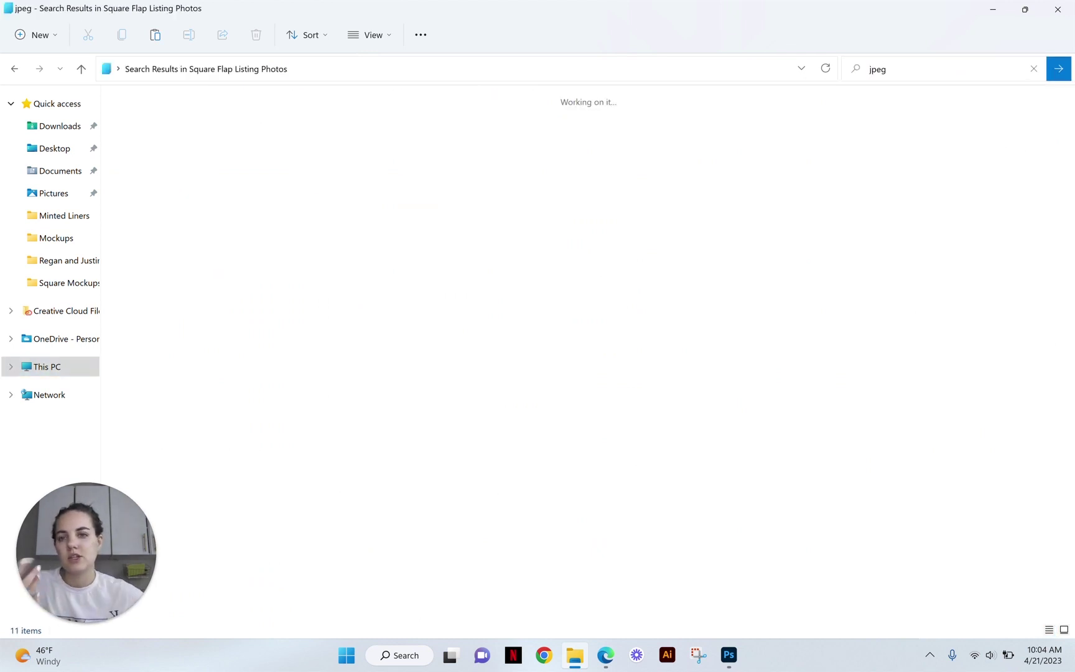
pyautogui.click(489, 118)
pyautogui.scroll(-15, 560, 336)
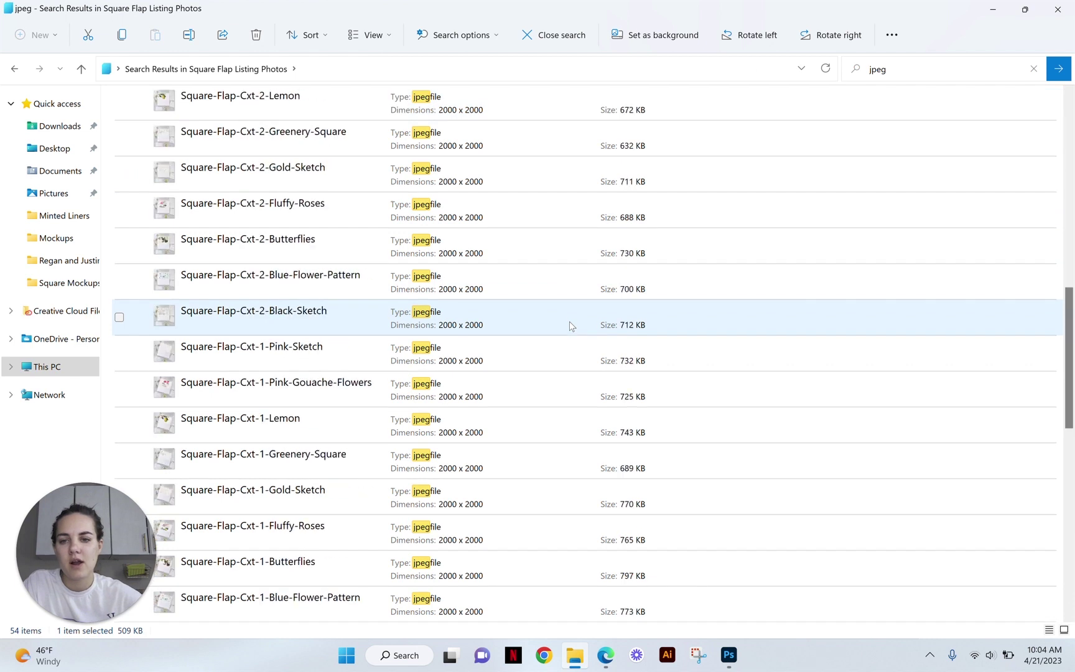
pyautogui.keyDown('shift'); pyautogui.click(496, 612); pyautogui.keyUp('shift')
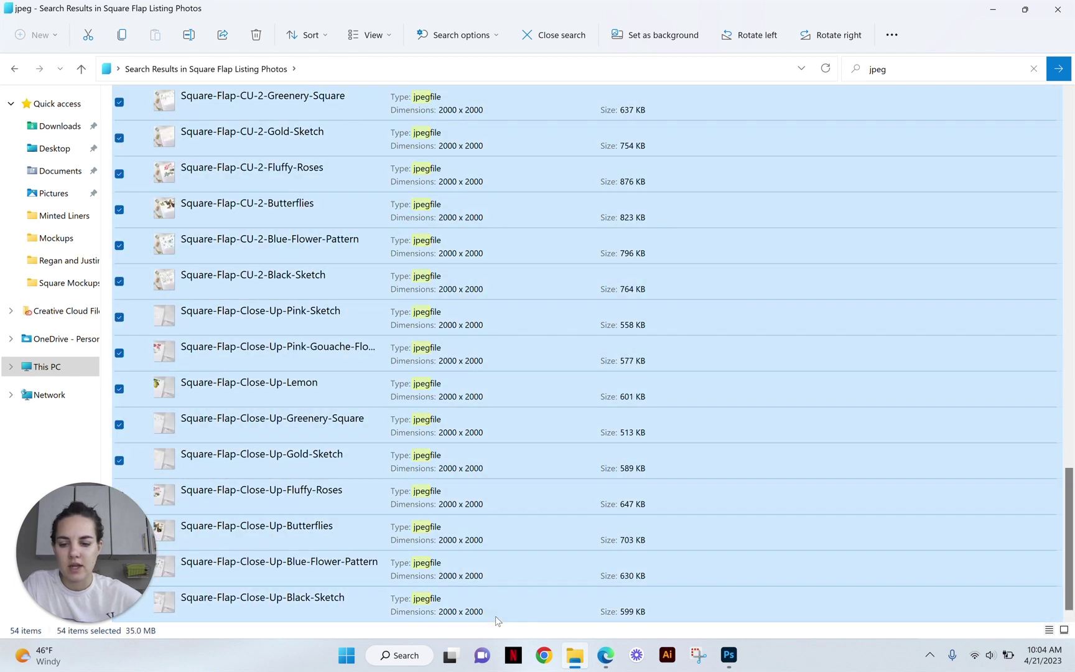
pyautogui.scroll(15, 461, 285)
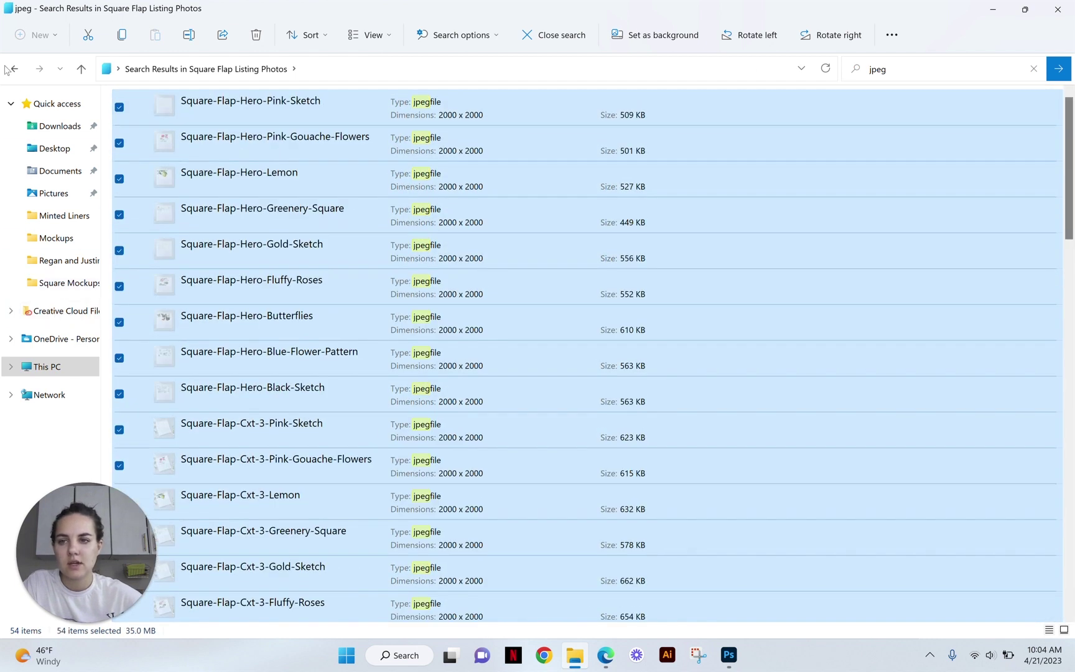
pyautogui.click(17, 71)
pyautogui.click(334, 355)
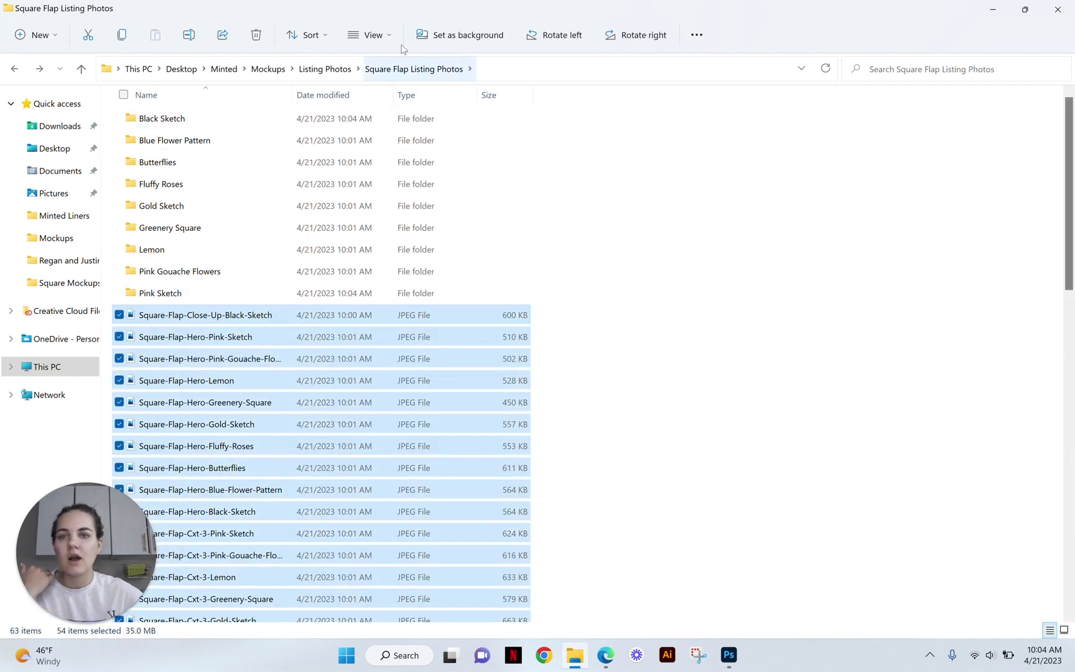
# Switch the view to Large icons and select all nine design folders.
pyautogui.click(368, 35)
pyautogui.click(370, 89)
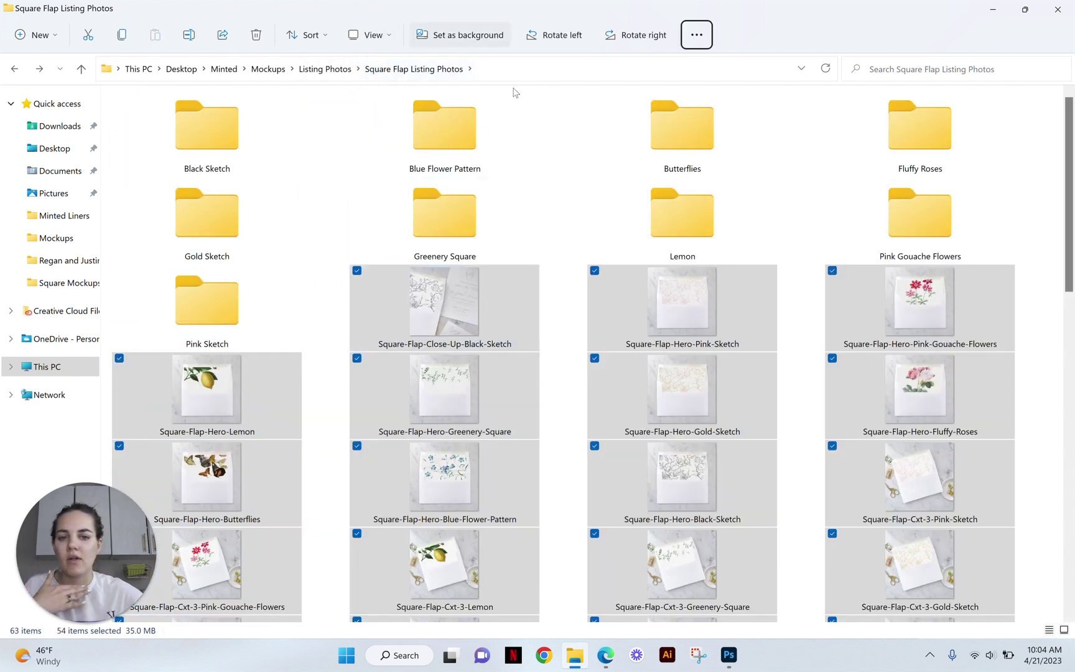
pyautogui.click(243, 300)
pyautogui.keyDown('shift'); pyautogui.click(223, 142); pyautogui.keyUp('shift')
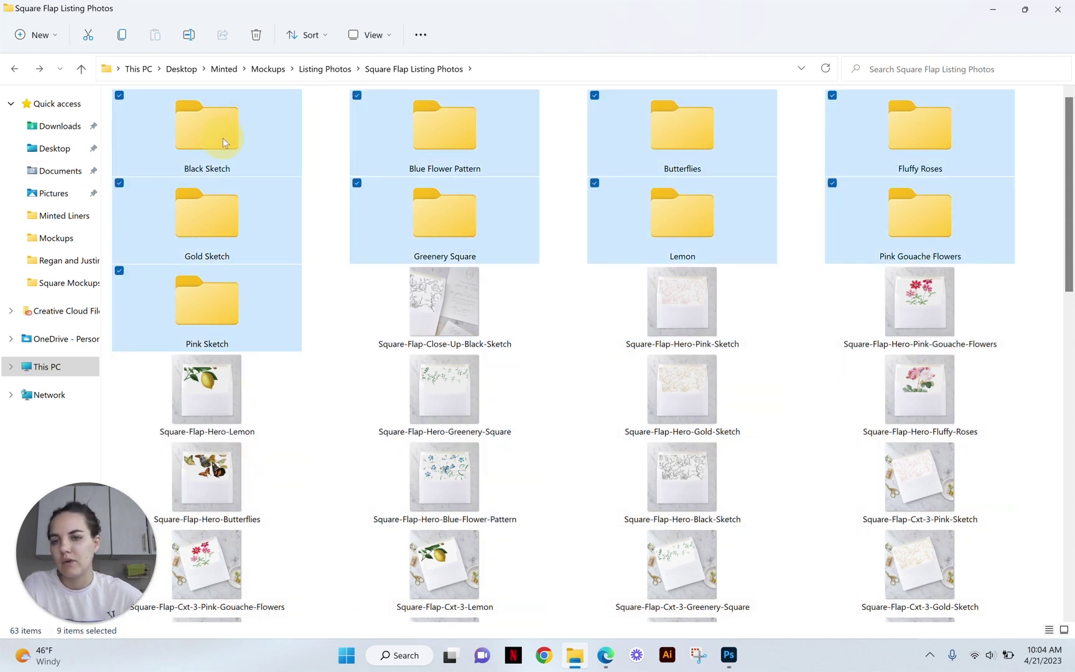
# Delete the nine design folders, scroll through the 54 mockups, then return to YouTube.
pyautogui.press('Delete')
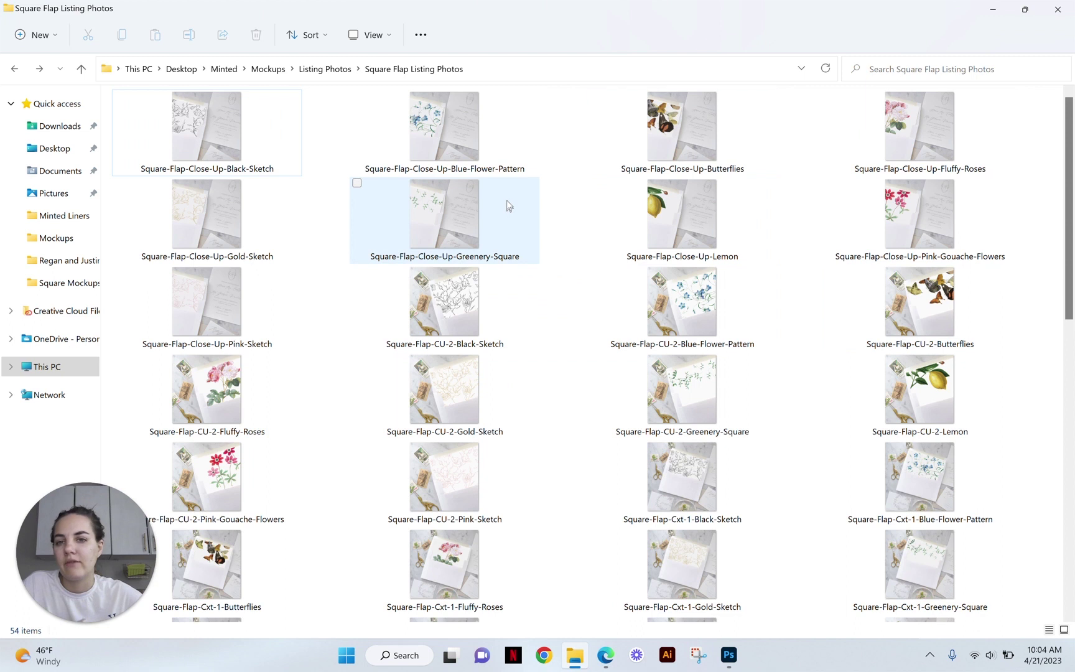
pyautogui.moveTo(1071, 143); pyautogui.dragTo(1058, 647)
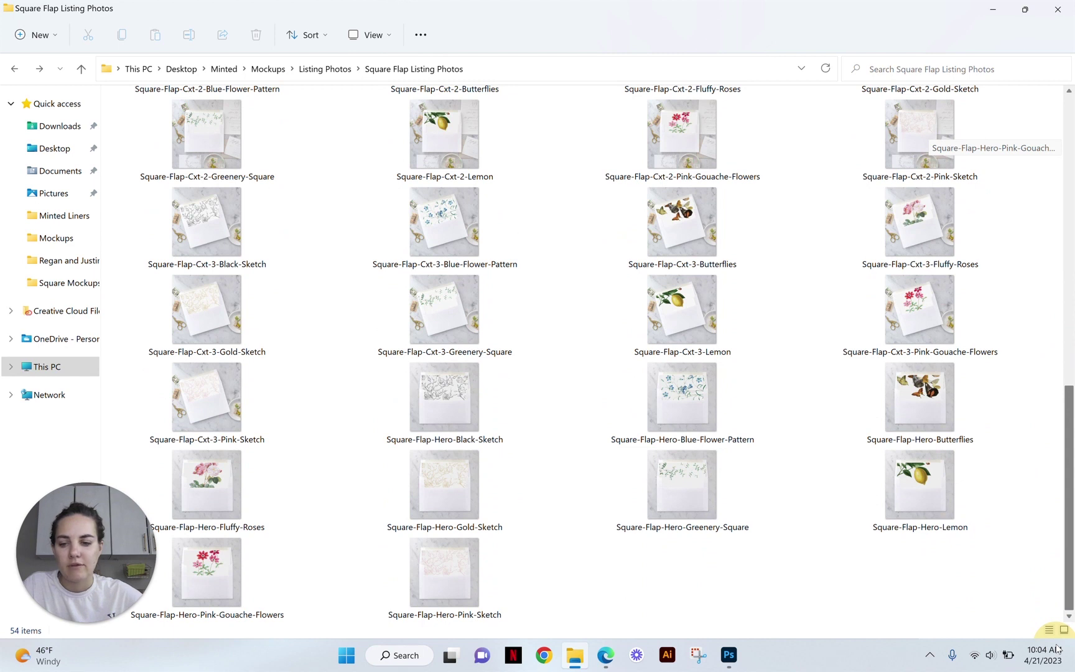
pyautogui.moveTo(1057, 647); pyautogui.dragTo(1065, 74)
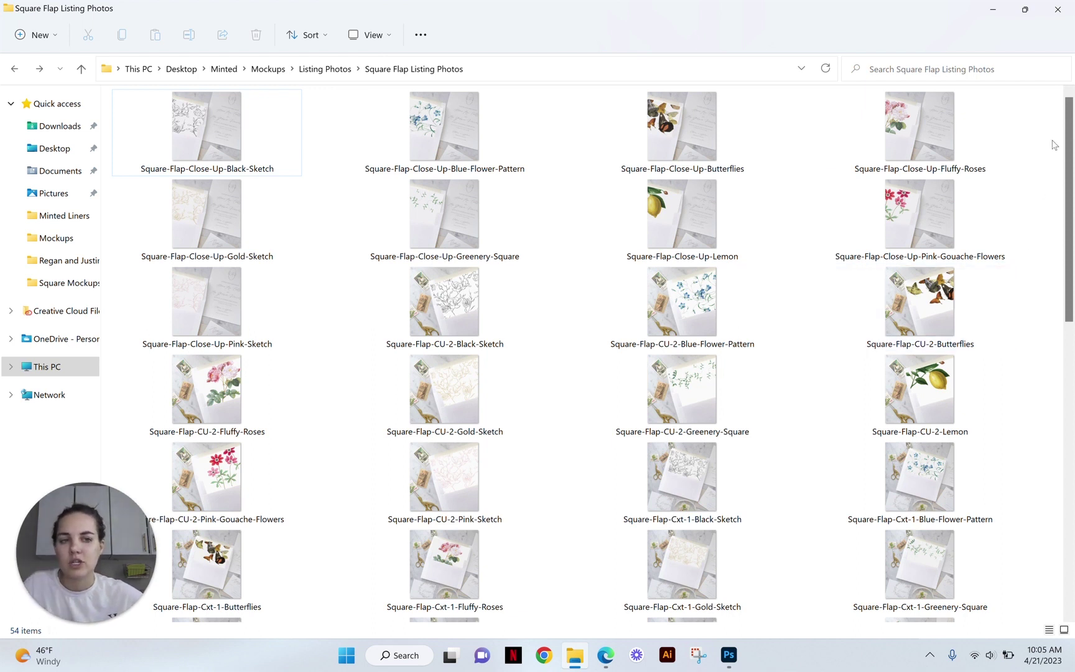
pyautogui.moveTo(1071, 137); pyautogui.dragTo(1065, 447)
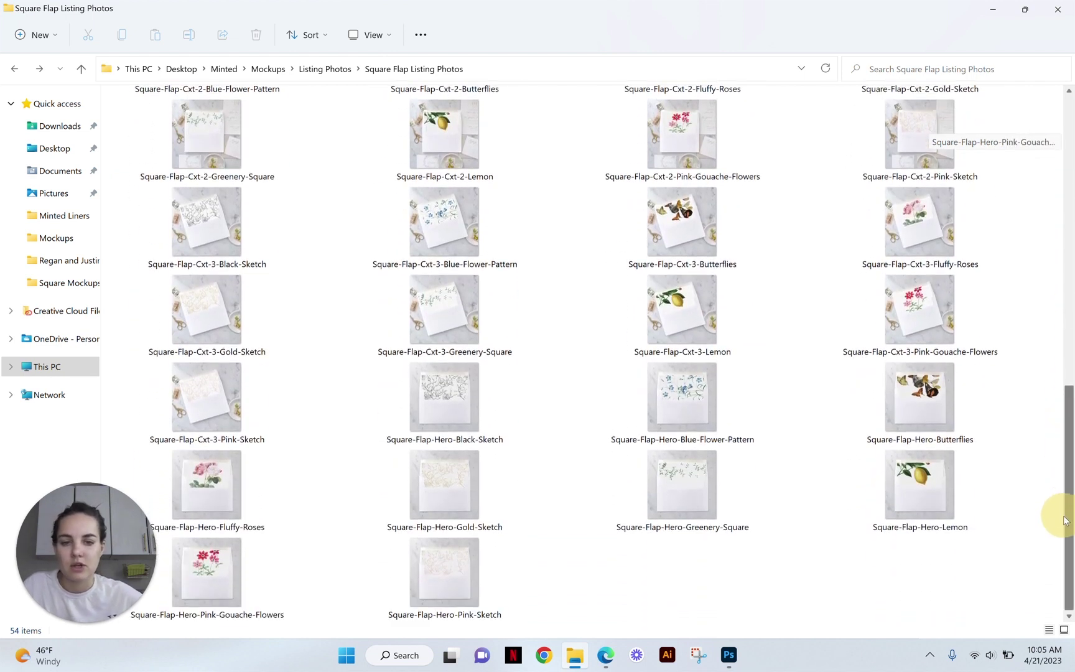
pyautogui.moveTo(605, 654)
pyautogui.click(663, 622)
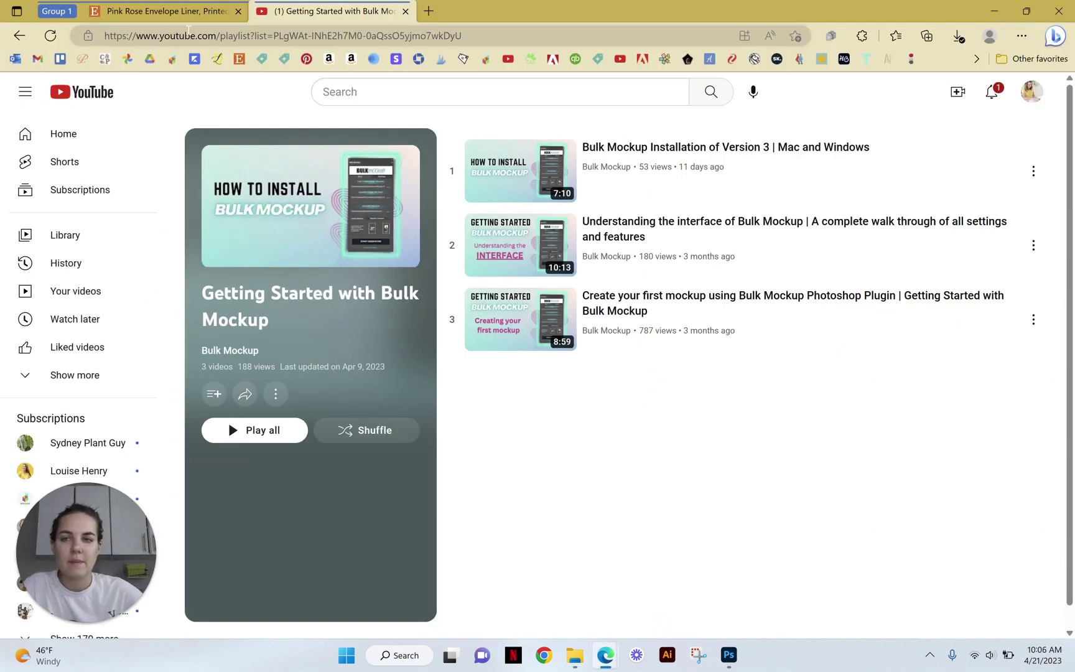
# Go back to bulkmockup.com in Edge, then return to the Square Flap Listing Photos folder.
pyautogui.click(19, 36)
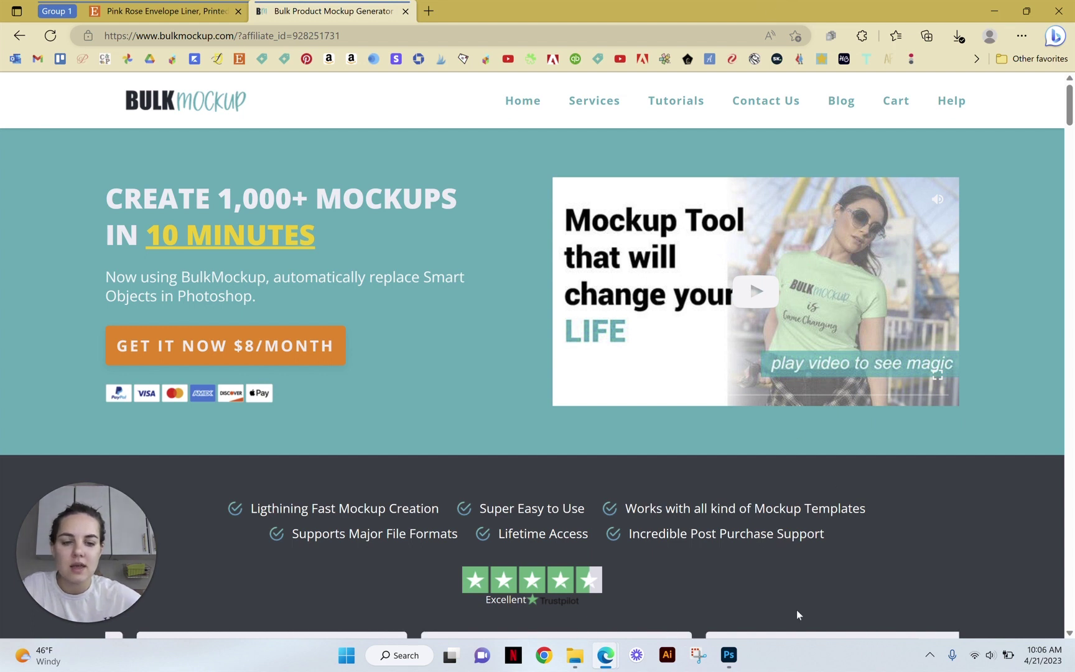
pyautogui.click(574, 654)
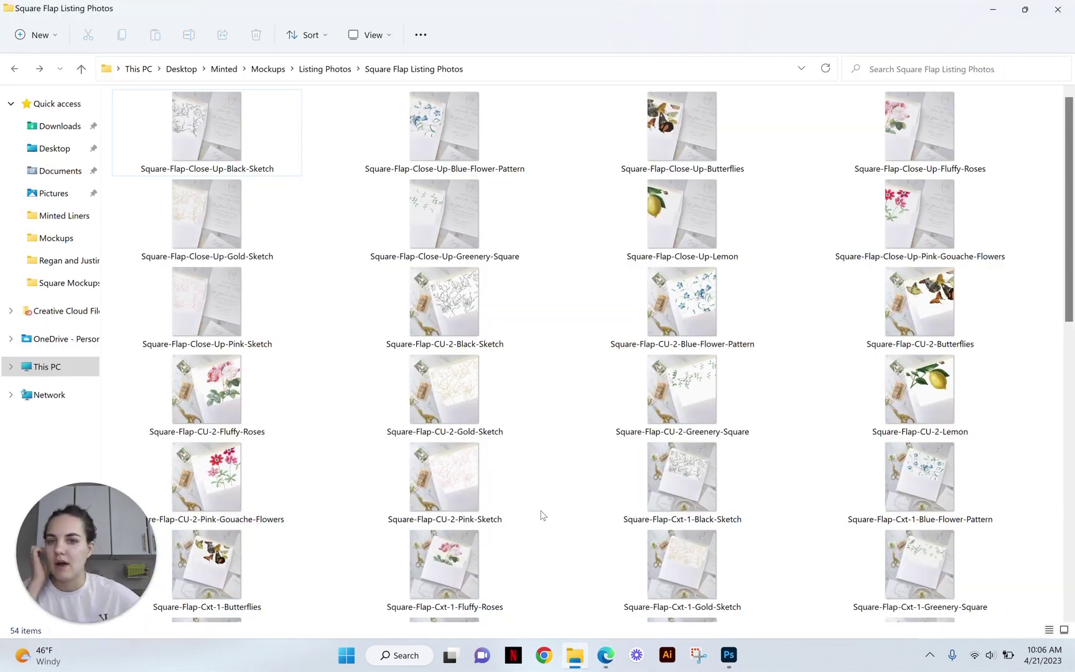